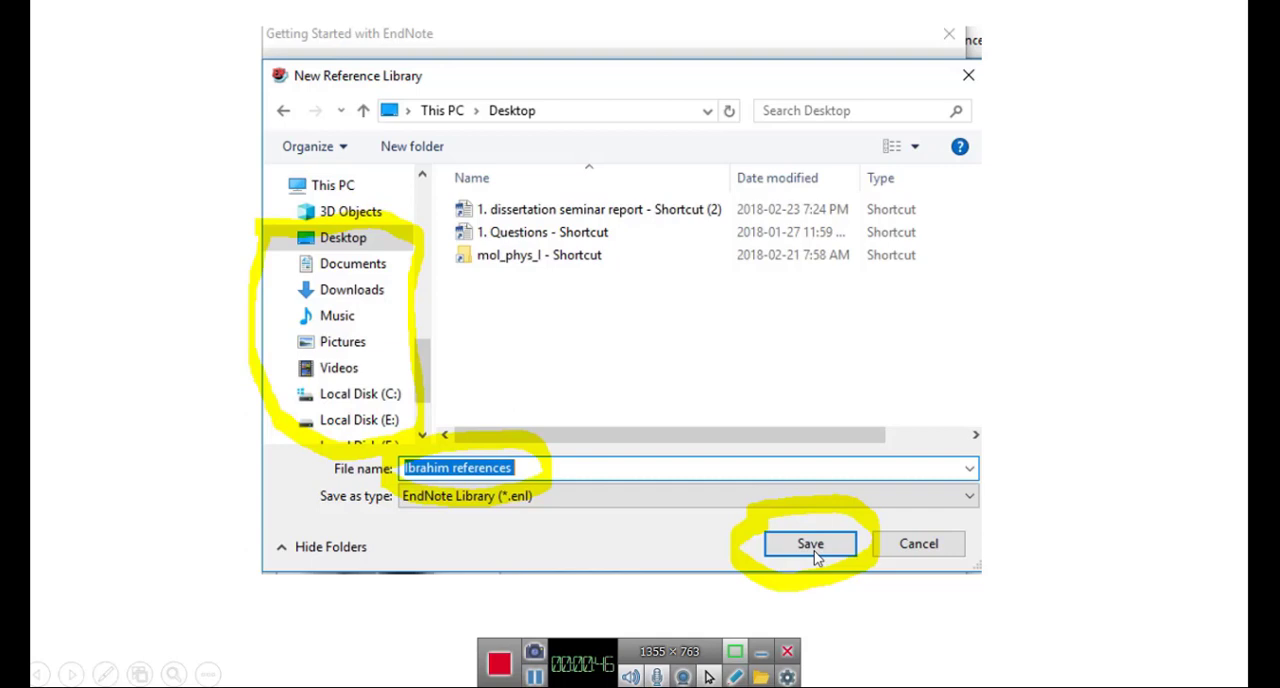
Step: Advance through the remaining slides on creating an EndNote library and end the slideshow
left_click(815, 554)
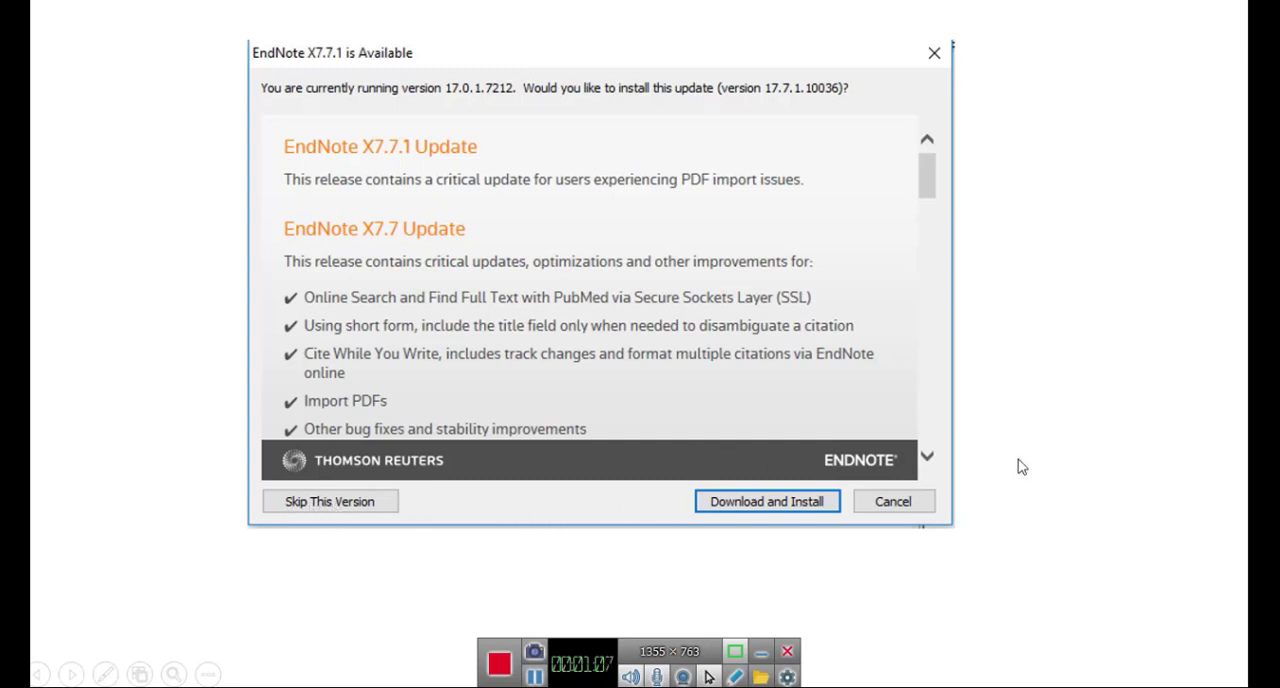
left_click(1000, 563)
left_click(998, 563)
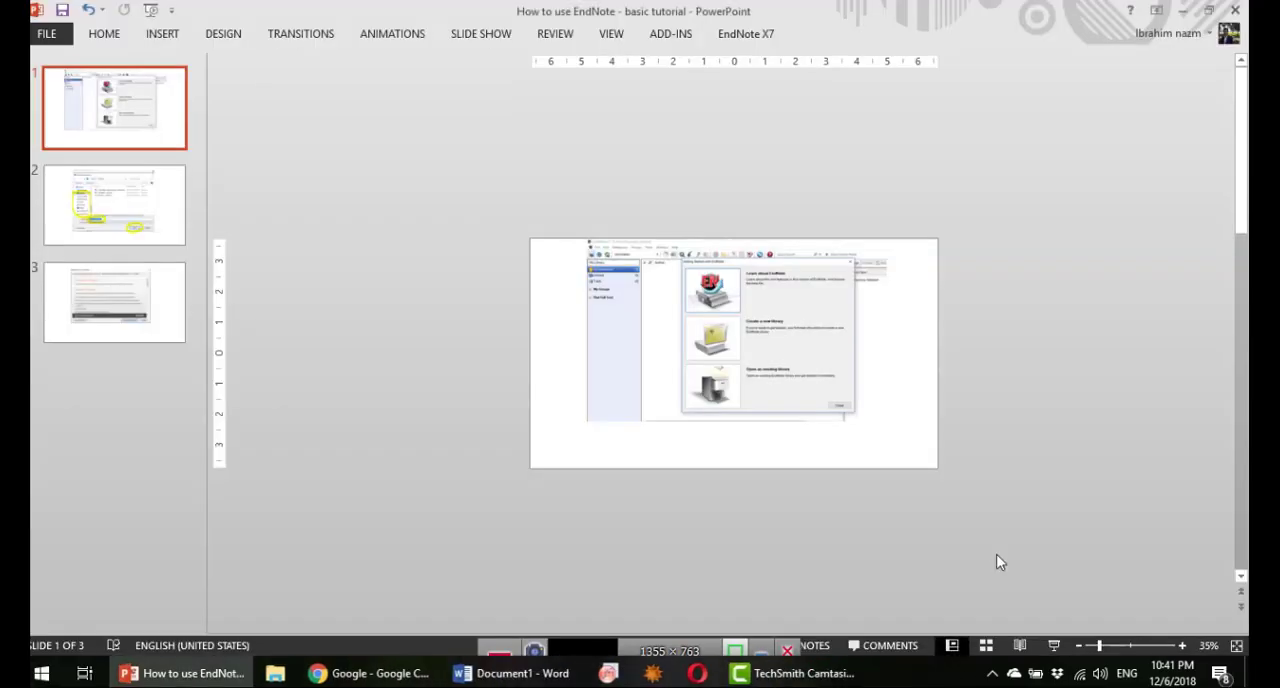
Step: Close the presentation and launch EndNote
key("alt+F4")
left_click(645, 362)
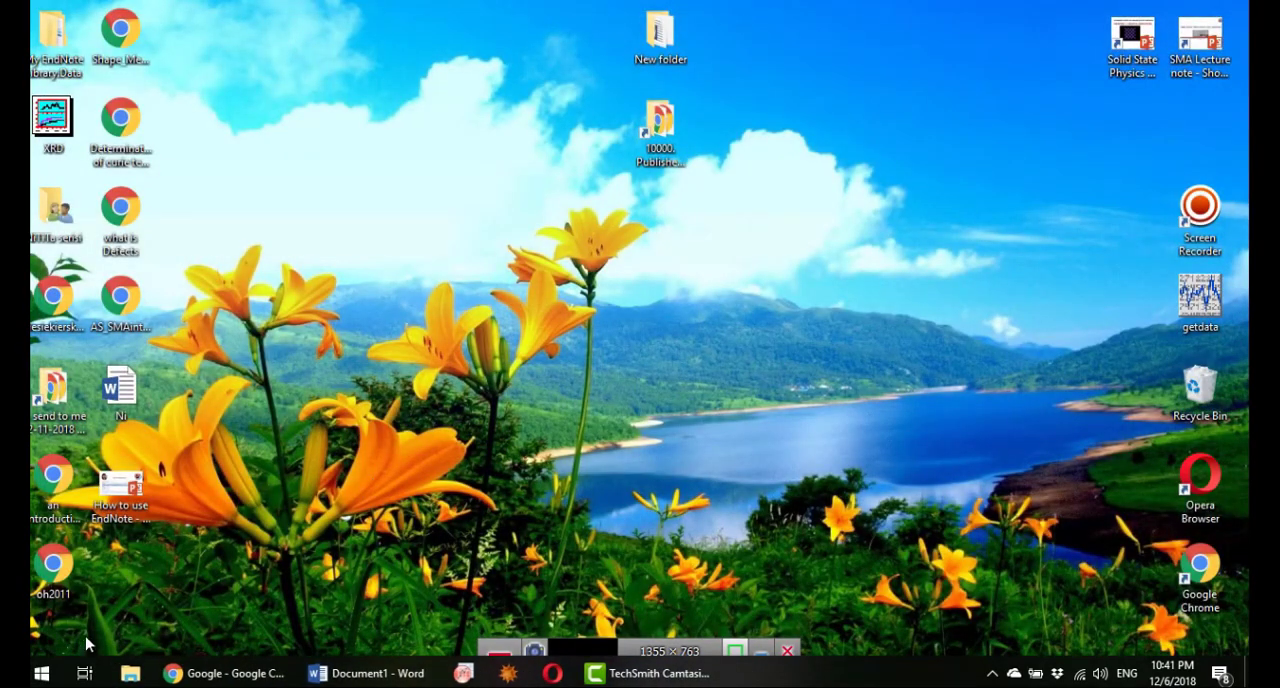
left_click(41, 673)
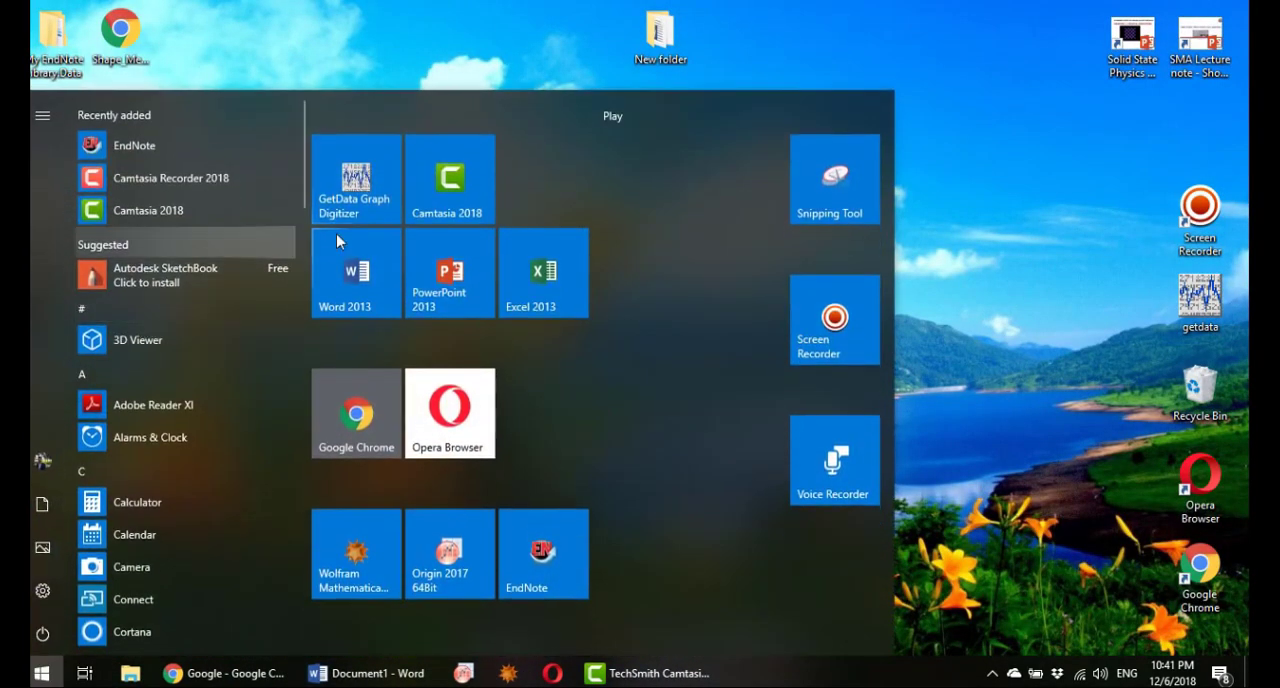
left_click(137, 150)
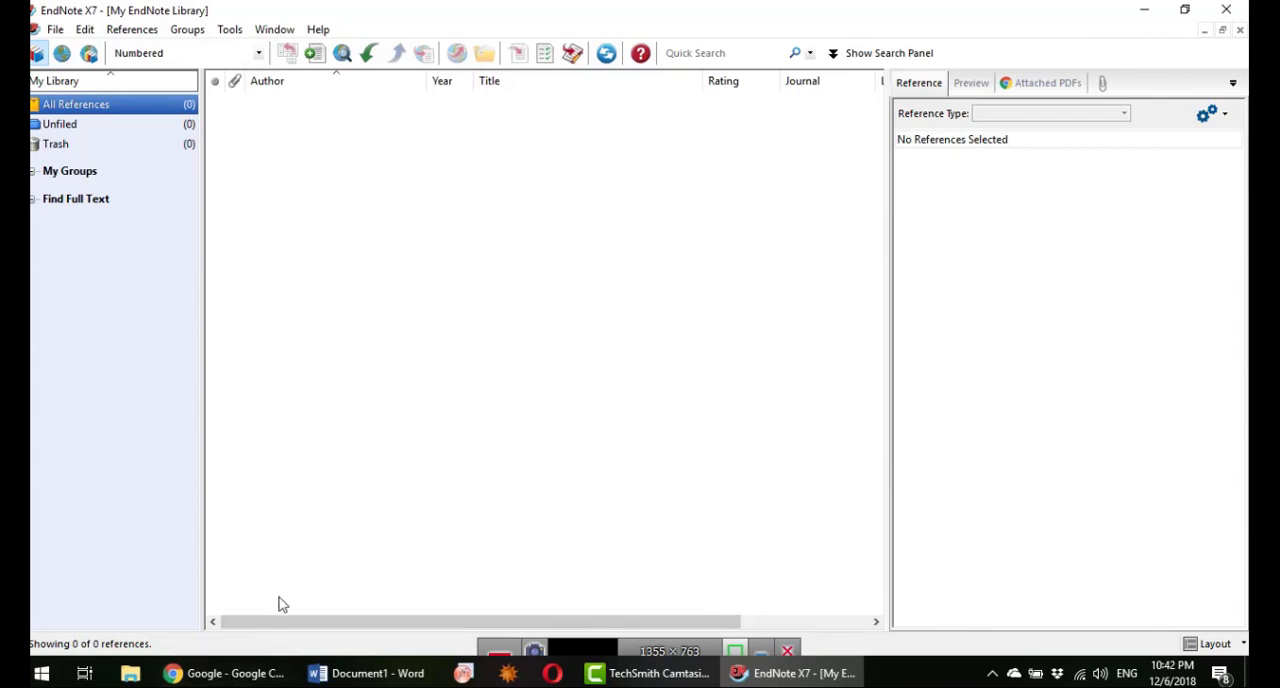
Step: Switch to Chrome, search Google for "google scholar" and open the Google Scholar site
left_click(252, 678)
type("google scholar")
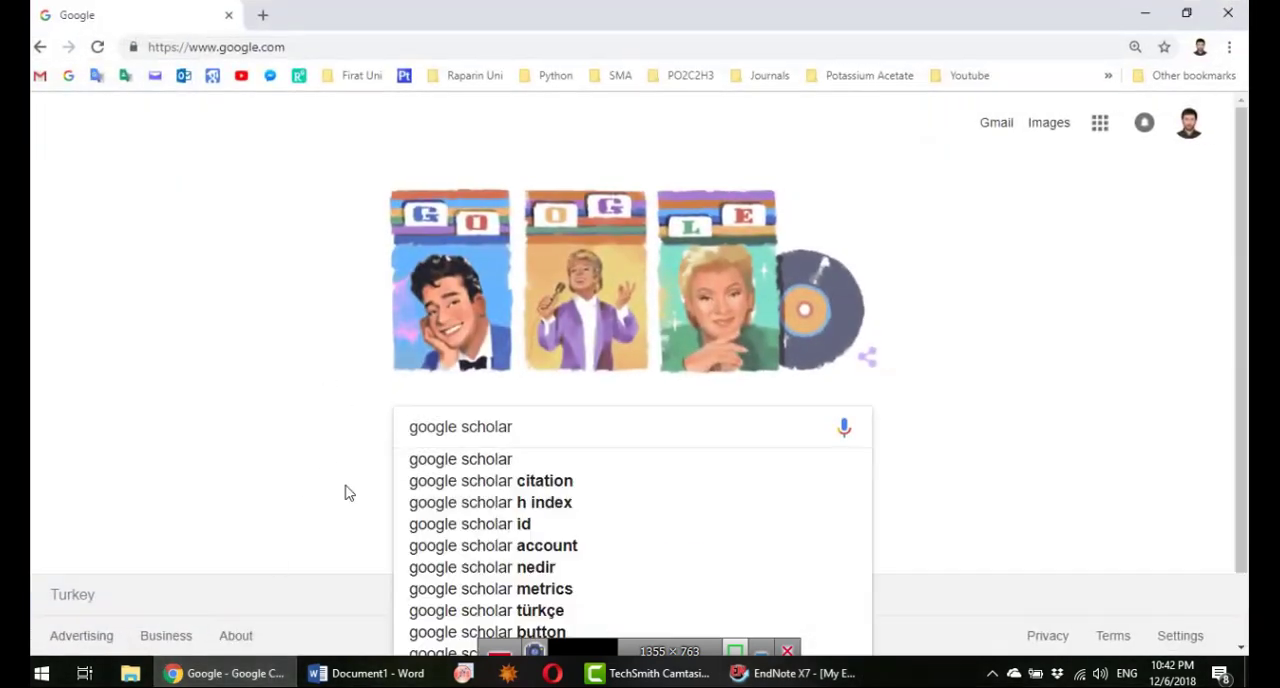
key("Return")
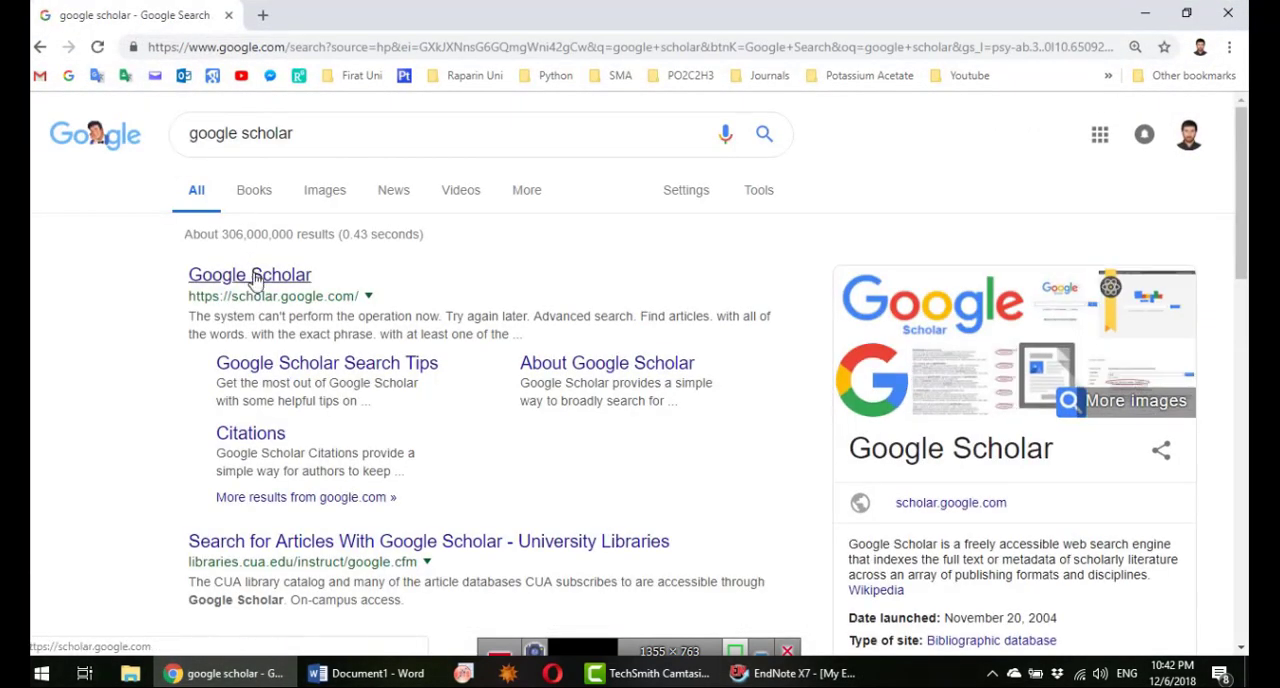
left_click(254, 280)
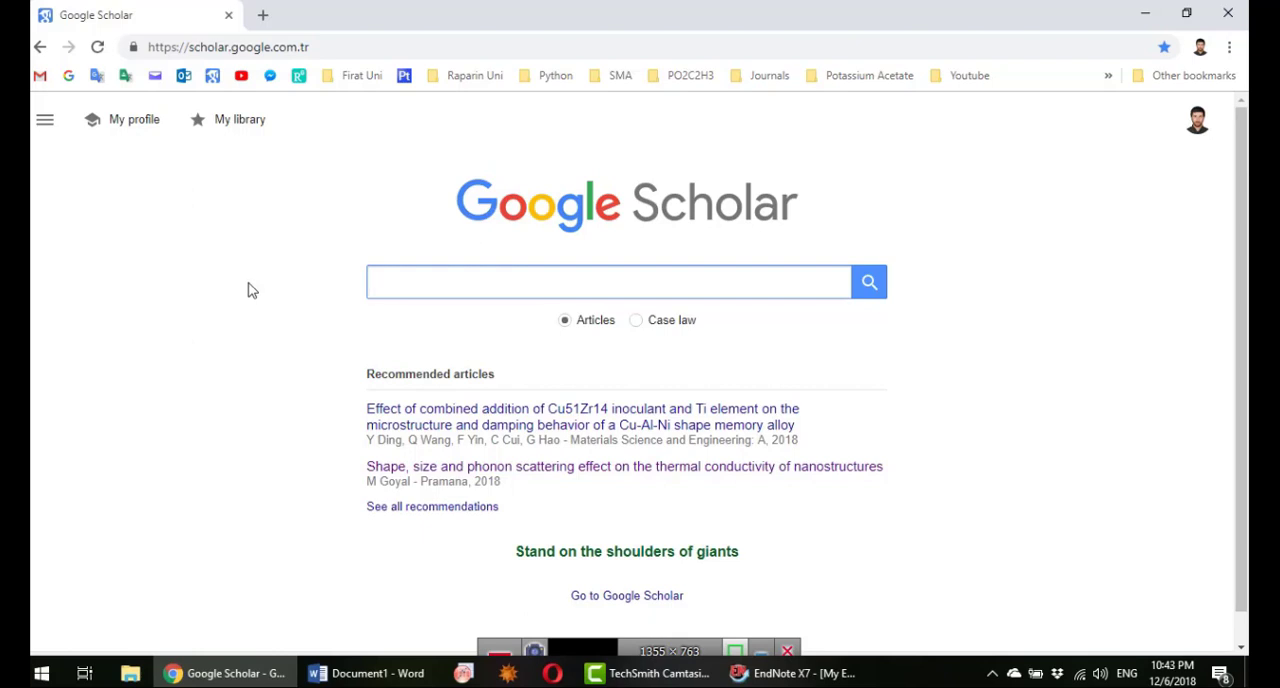
Step: Search Google Scholar for "physics"
type("sha")
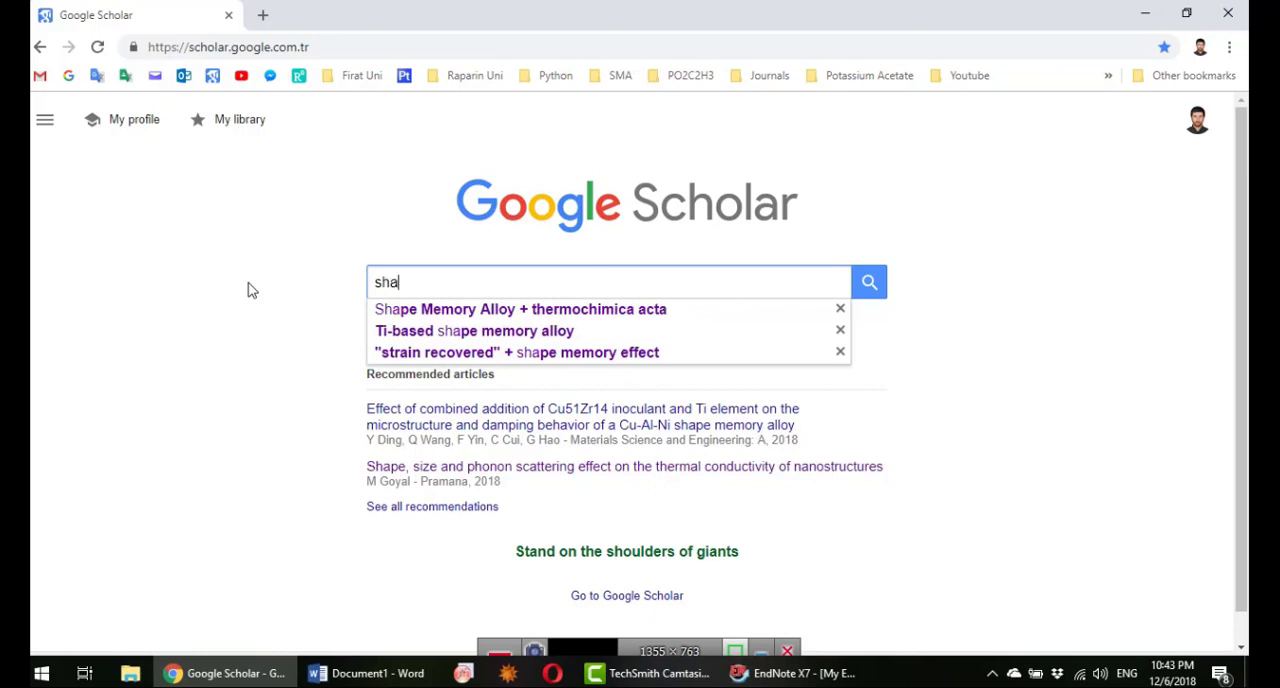
key("BackSpace")
key("BackSpace")
key("BackSpace")
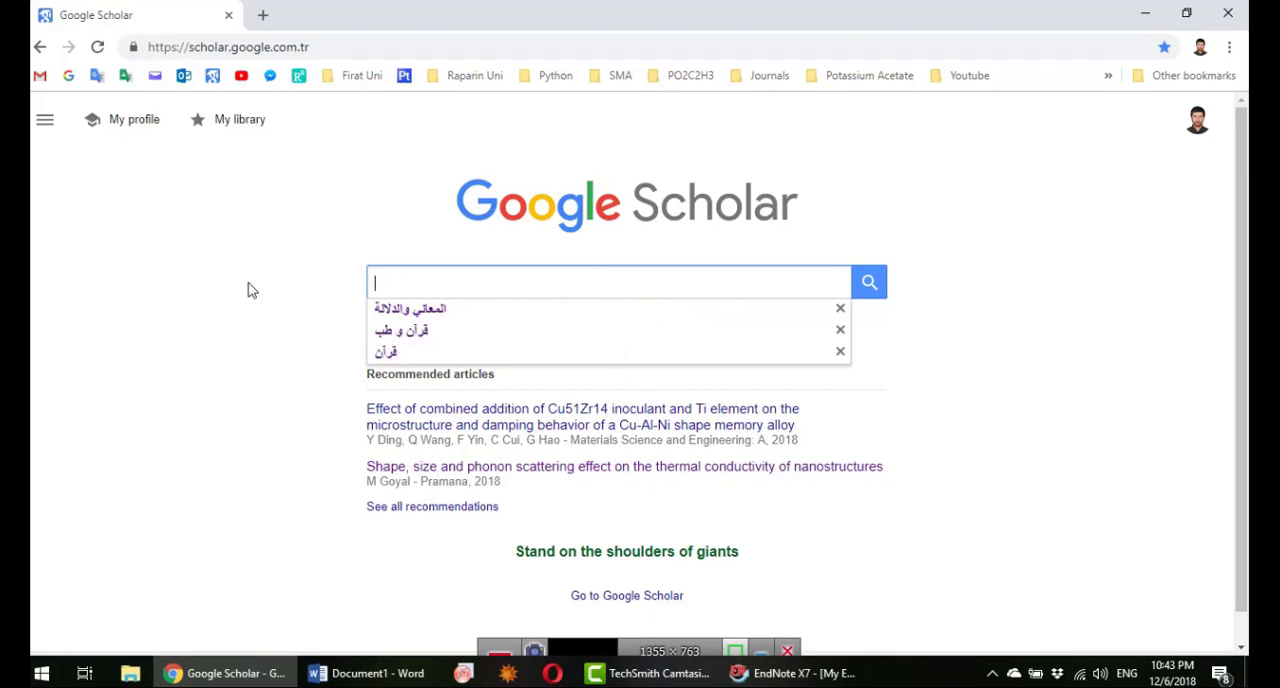
type("physic")
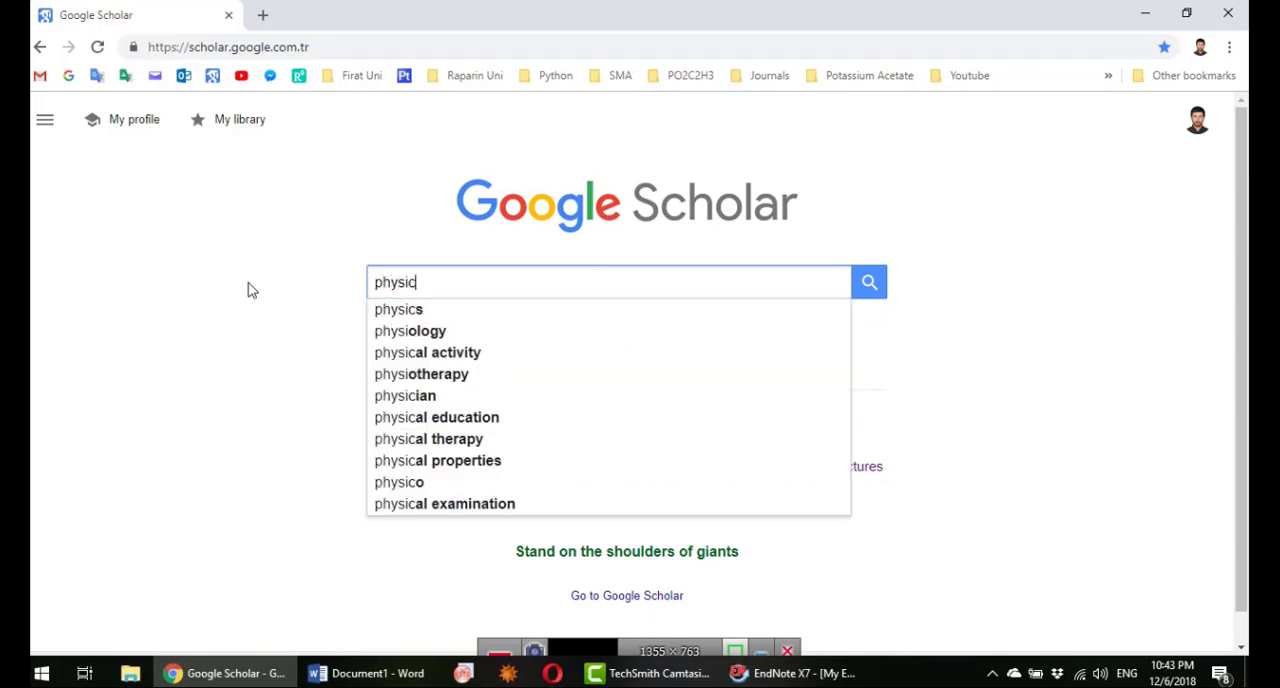
type("a")
key("BackSpace")
type("s")
key("Return")
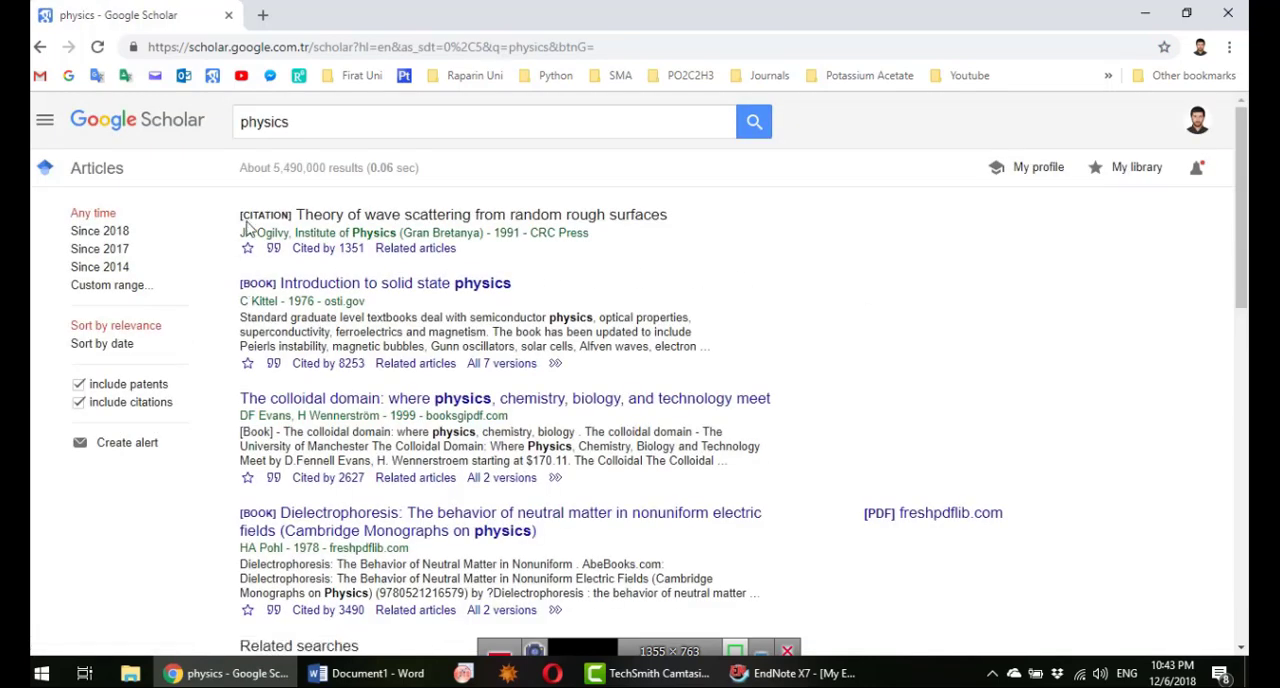
Step: Browse the physics search results and go on to the second results page
scroll(312, 450, "down", 1)
scroll(320, 400, "down", 2)
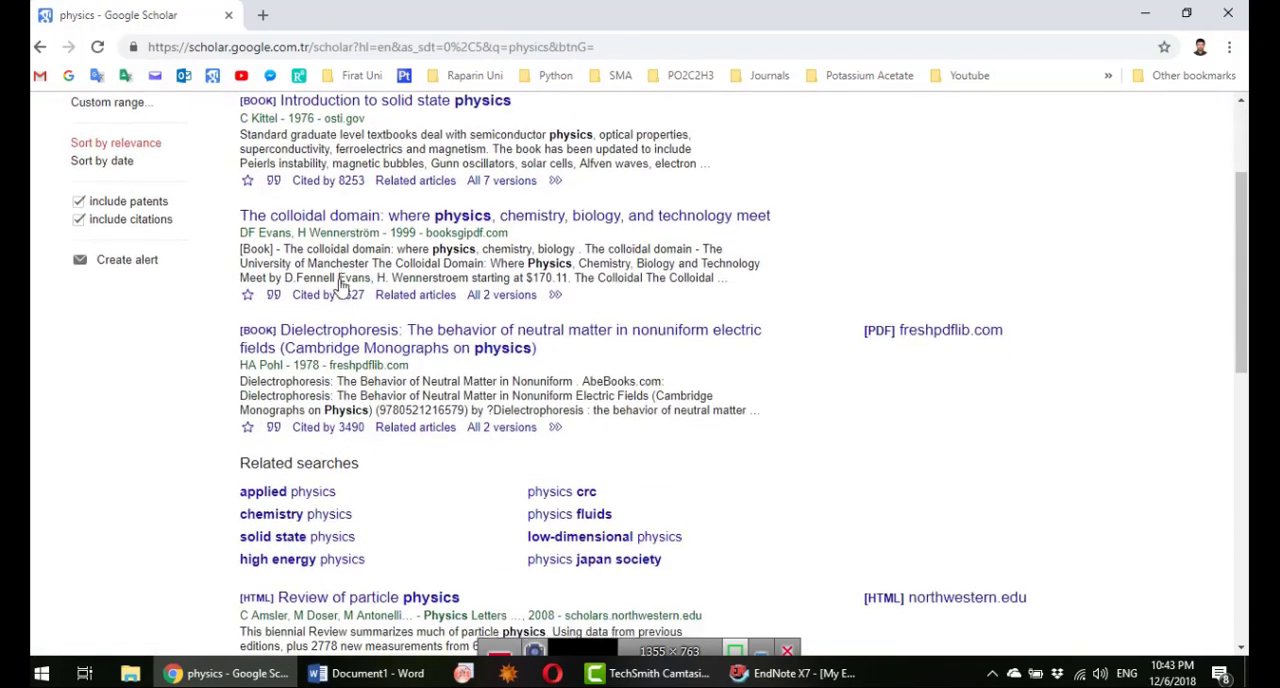
scroll(340, 280, "down", 5)
scroll(345, 307, "down", 1)
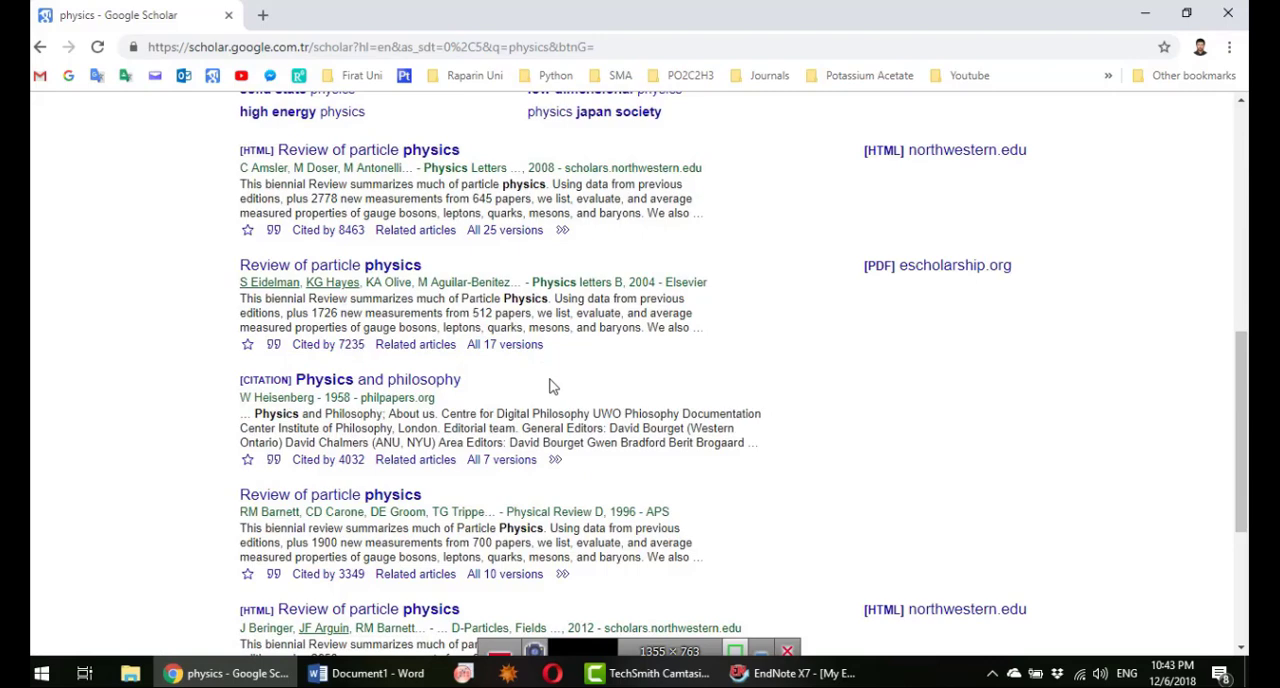
scroll(408, 240, "down", 2)
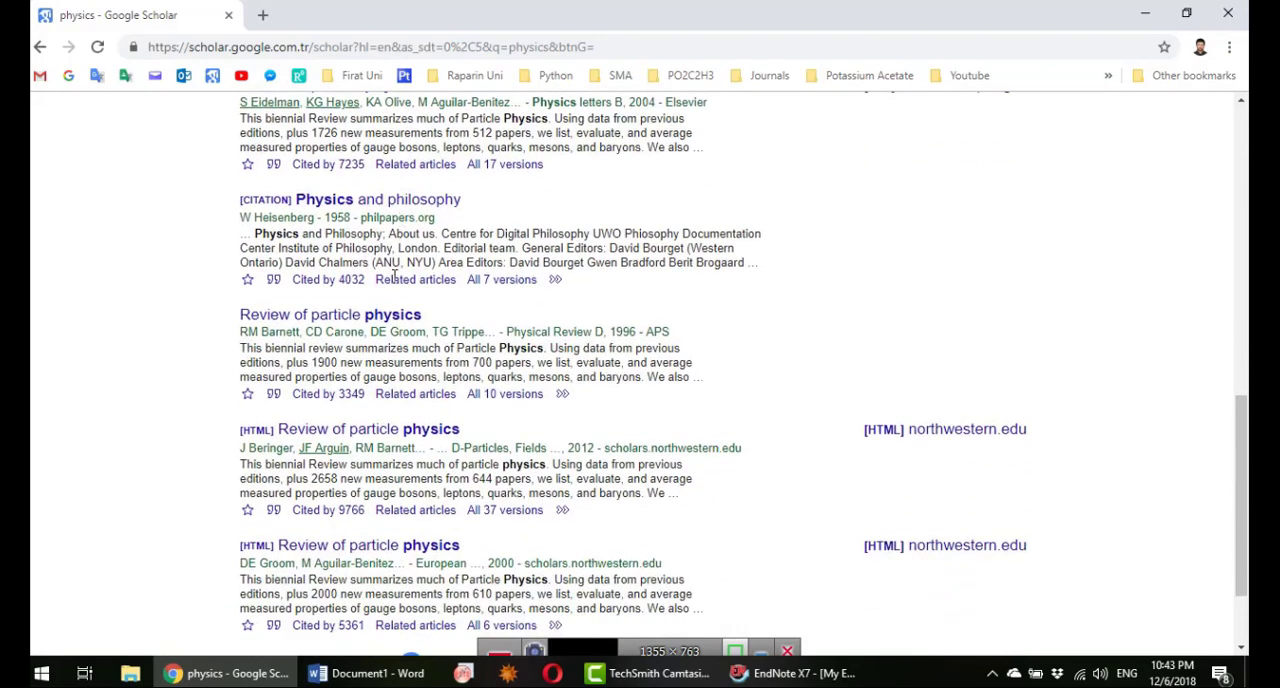
scroll(353, 537, "down", 2)
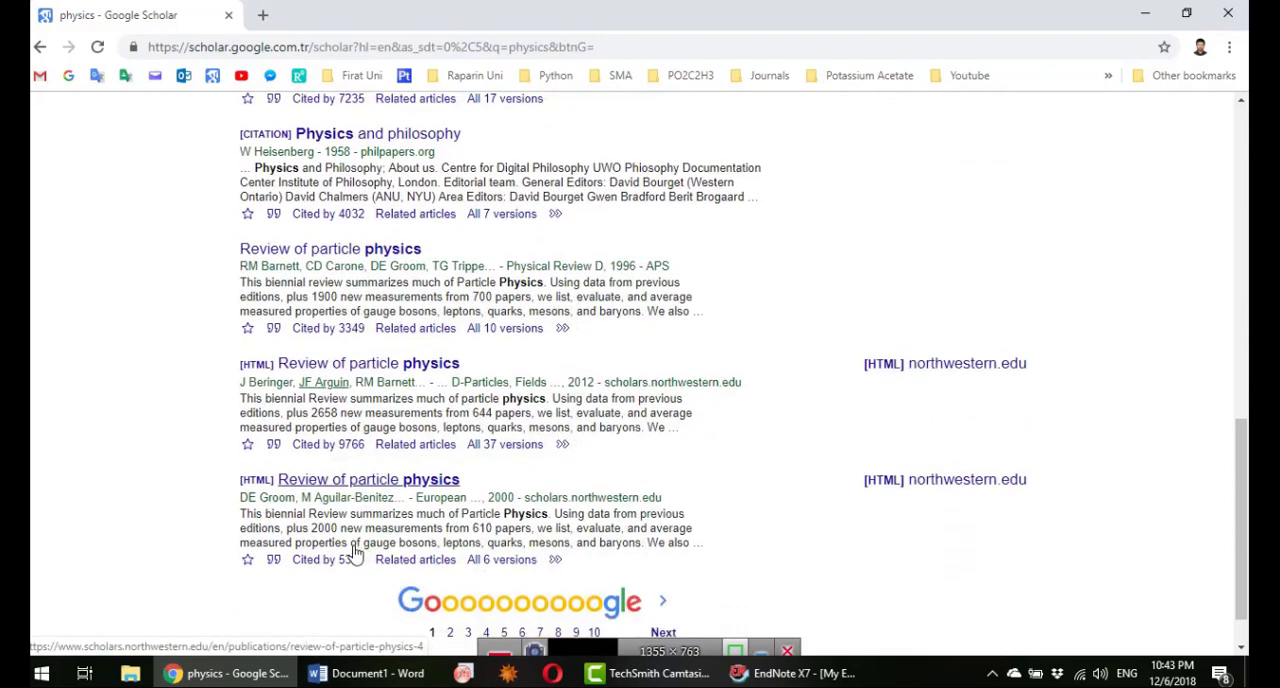
left_click(450, 577)
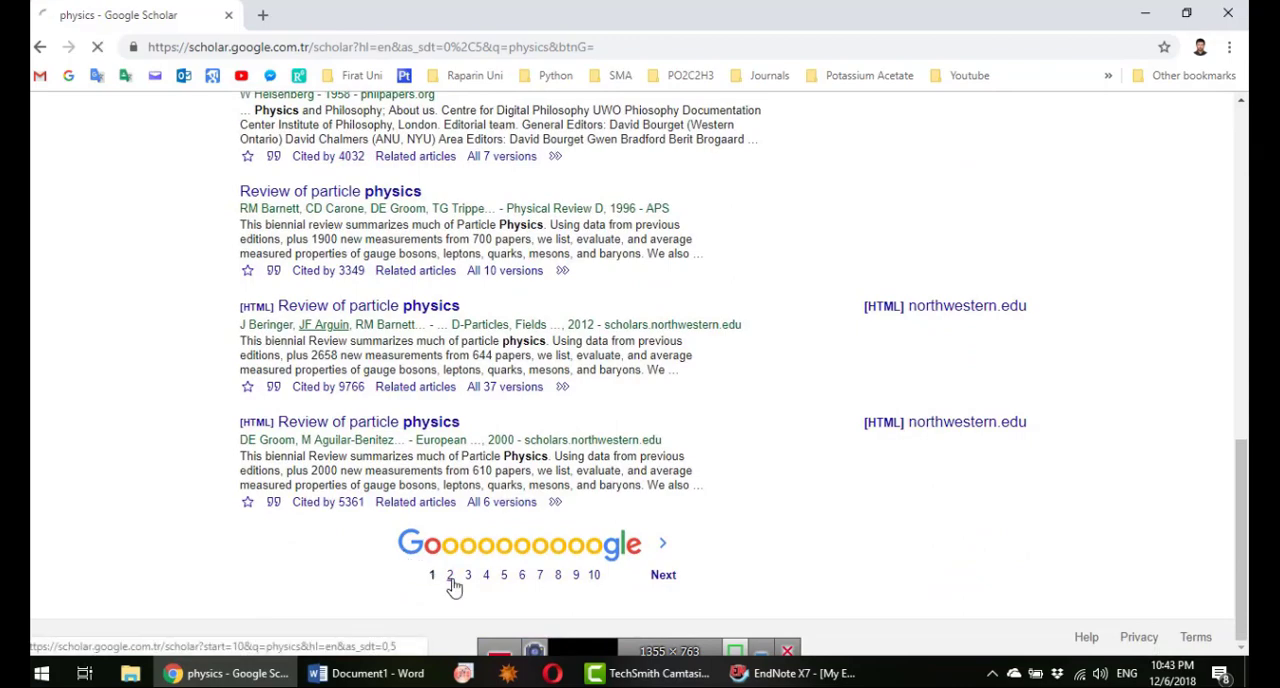
scroll(389, 409, "down", 5)
scroll(385, 410, "down", 4)
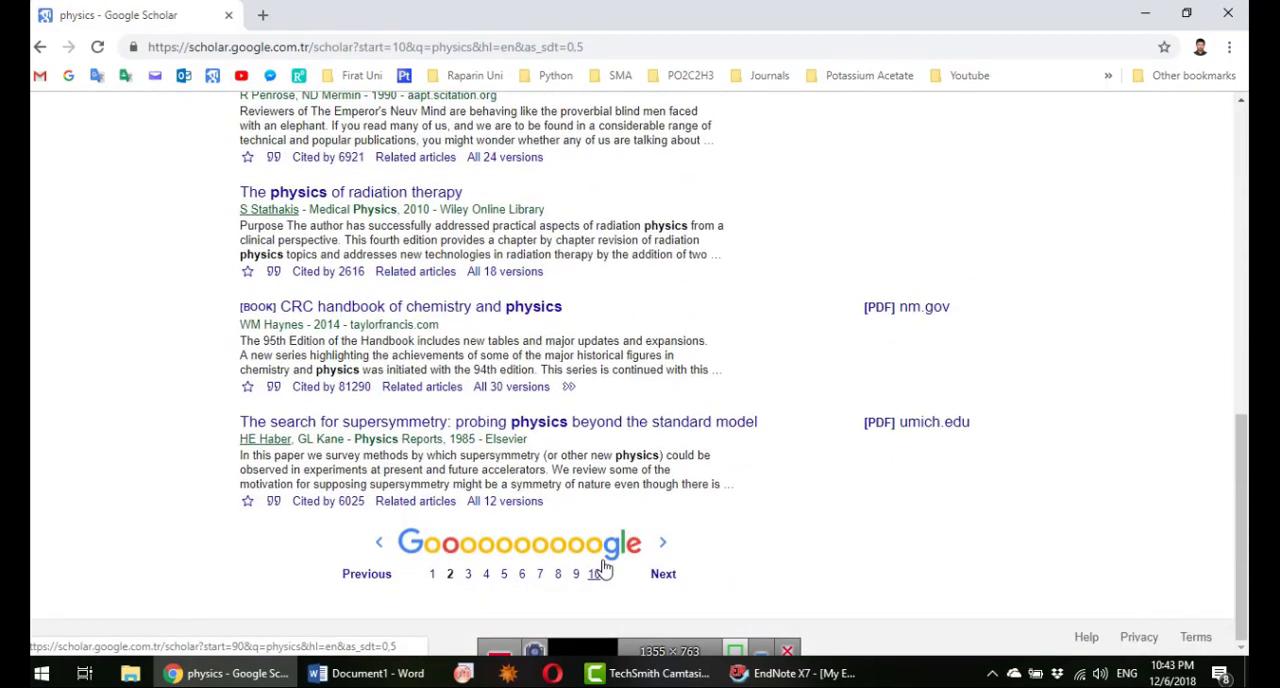
scroll(400, 400, "up", 9)
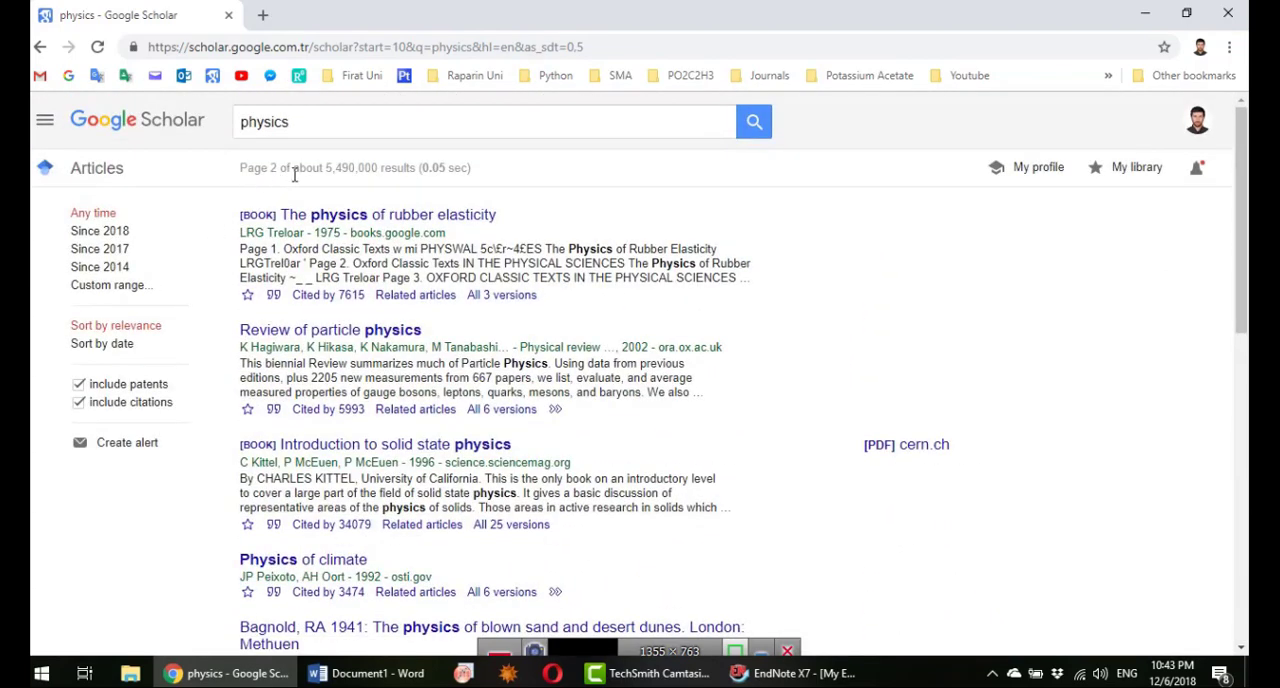
Step: Import the EndNote citation of the book "The physics of rubber elasticity" into the EndNote library and display its reference details
left_click(274, 297)
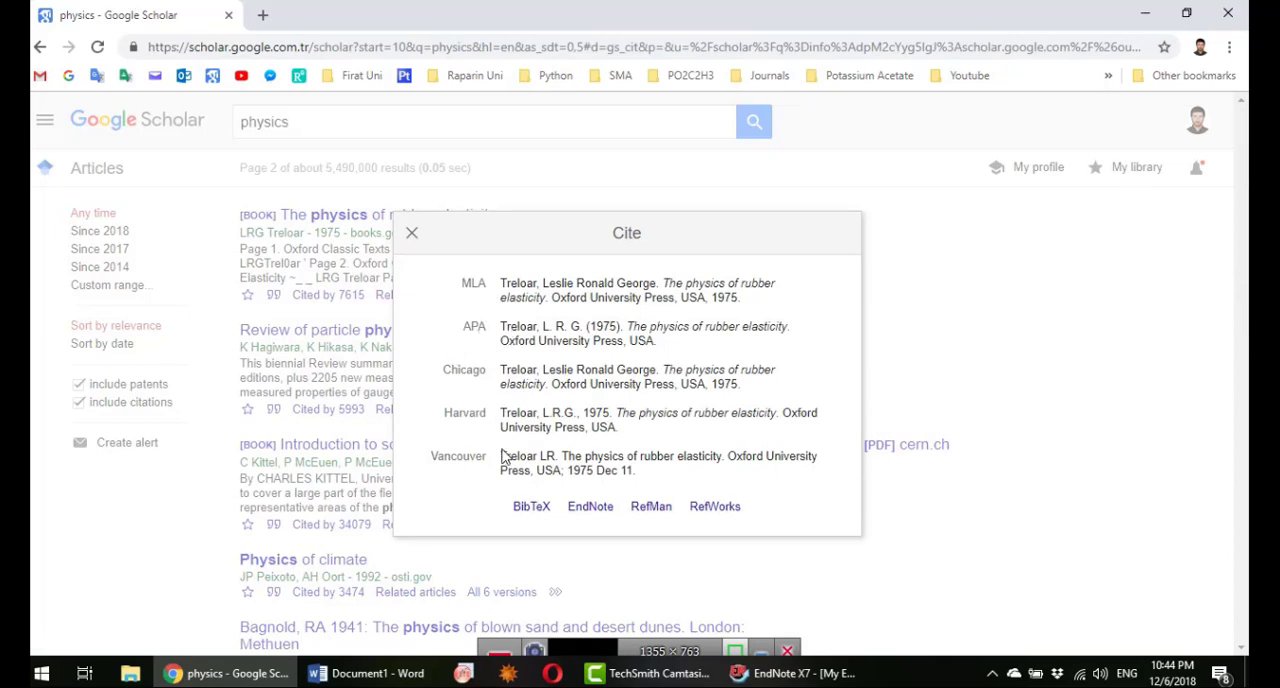
left_click(590, 508)
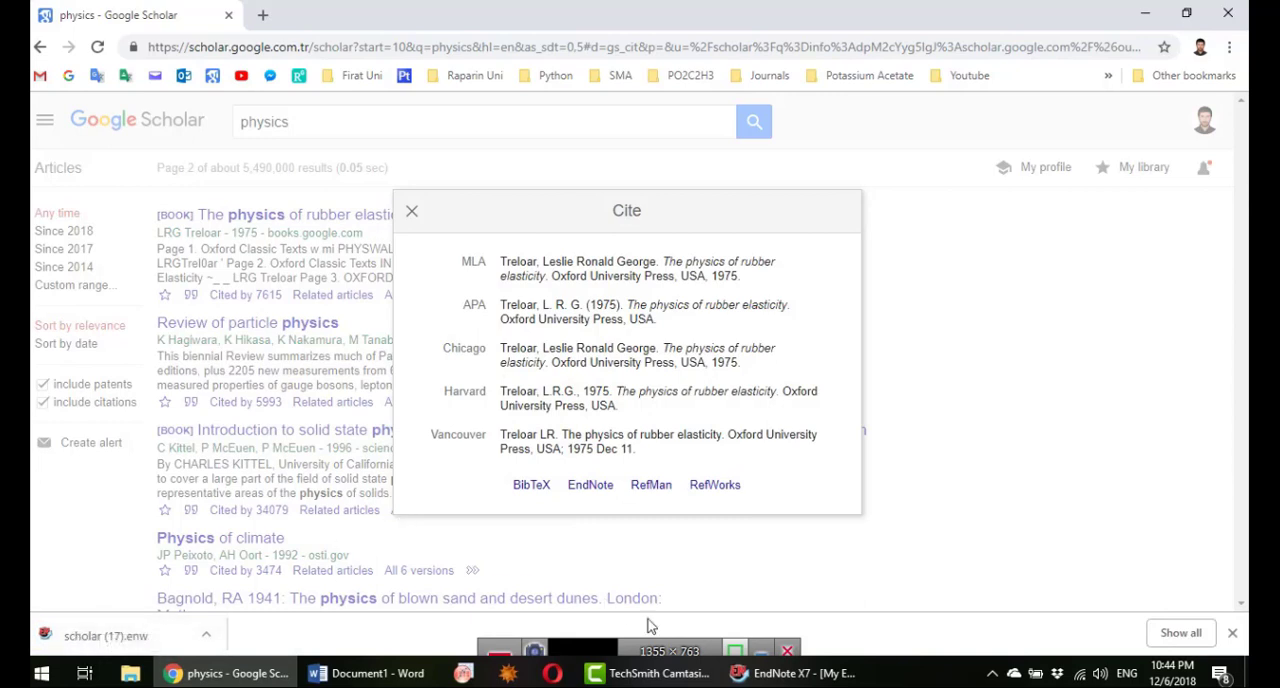
left_click(90, 636)
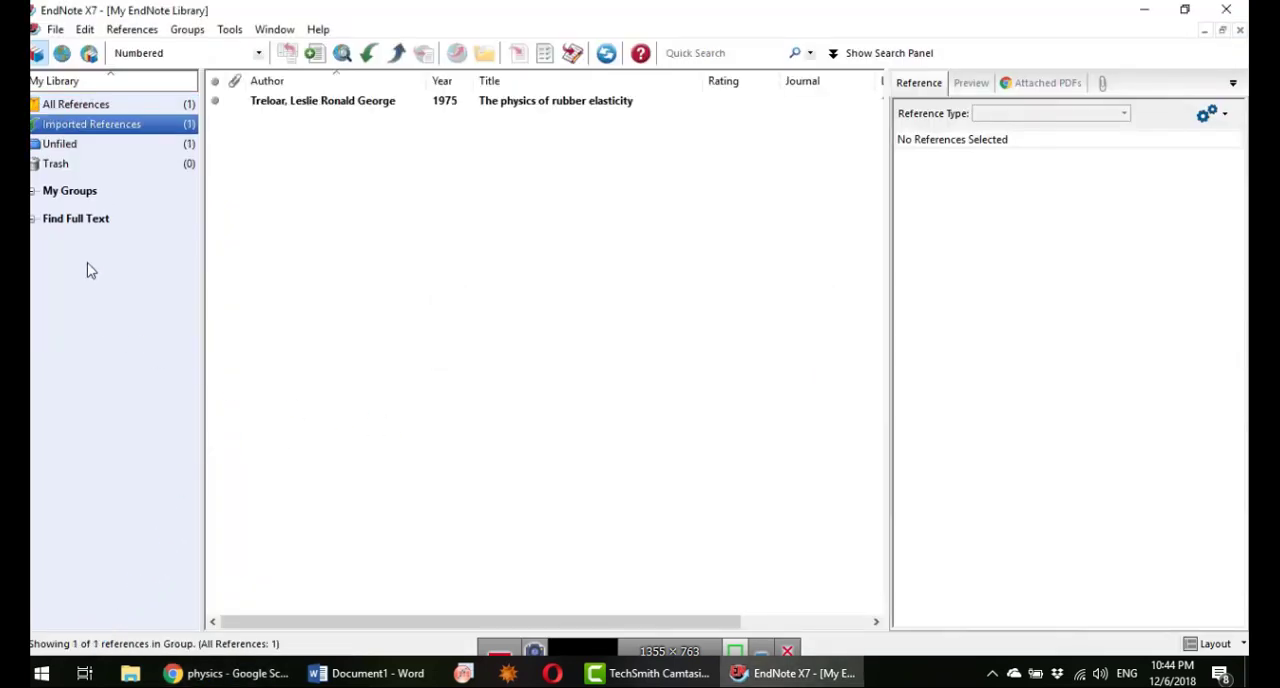
left_click(563, 104)
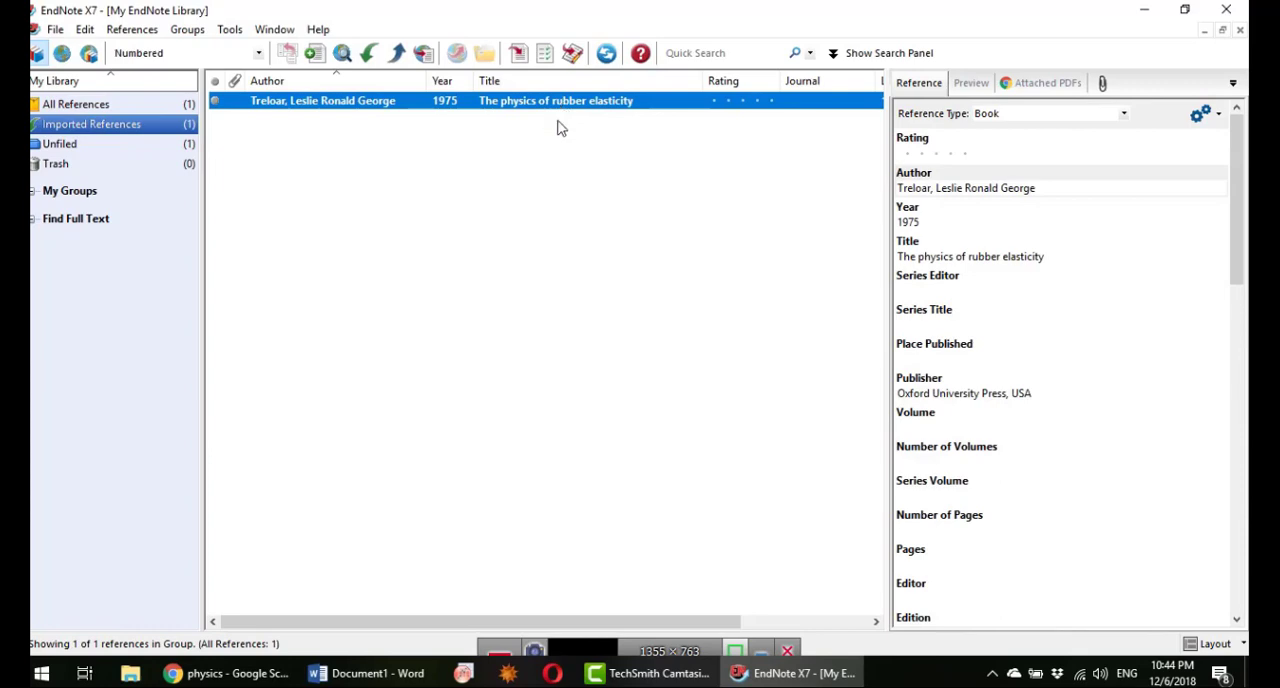
Step: Open the PDF paper "4. Effect of heat treatment on thermodynamics parameters..." from the "10000. Published" folder on the desktop
left_click(378, 677)
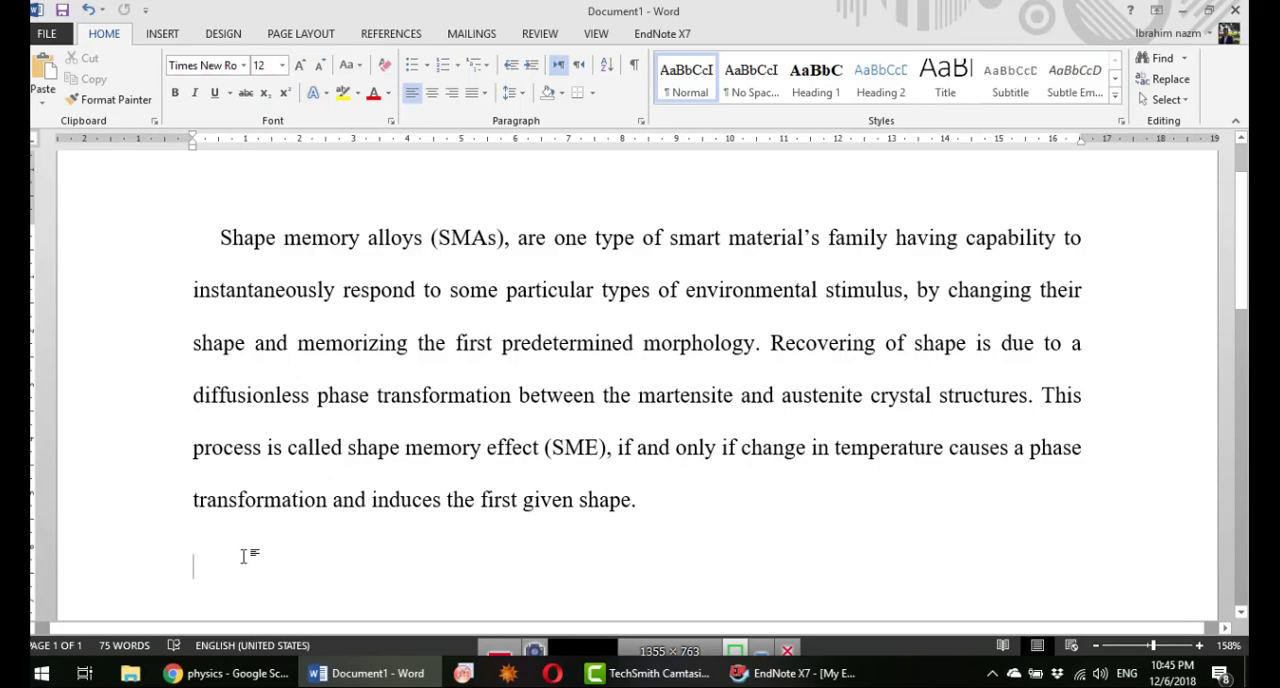
left_click(1247, 676)
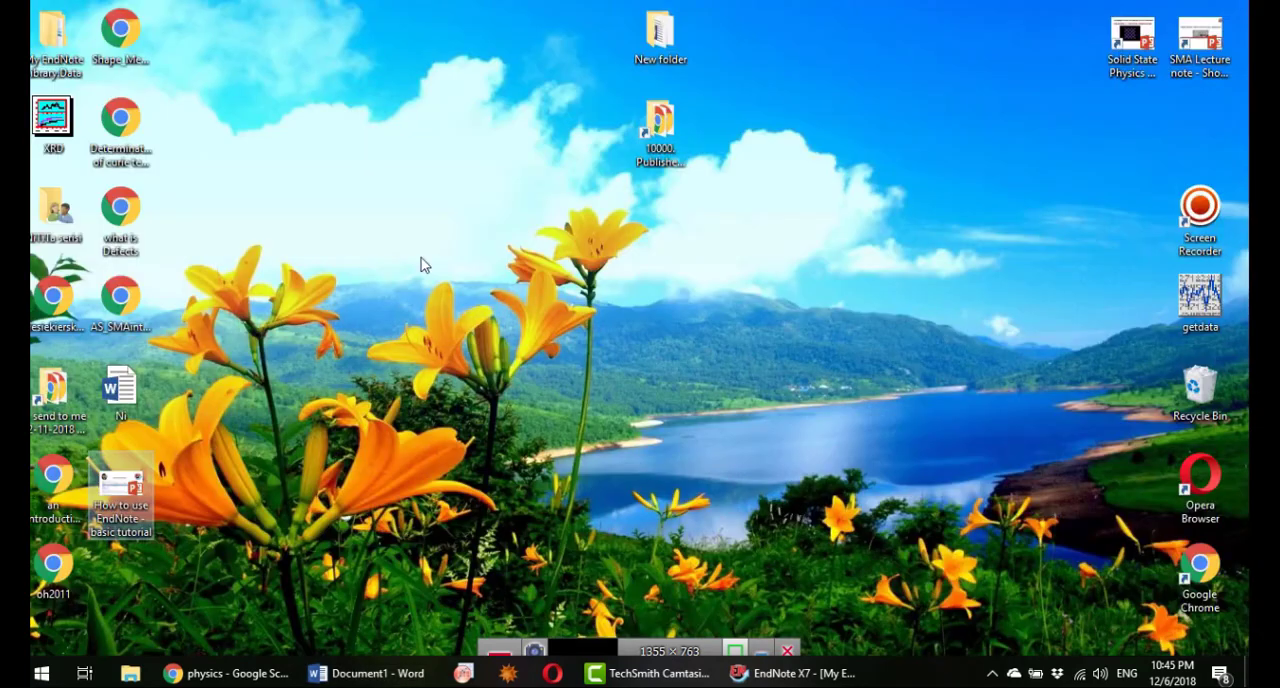
double_click(656, 130)
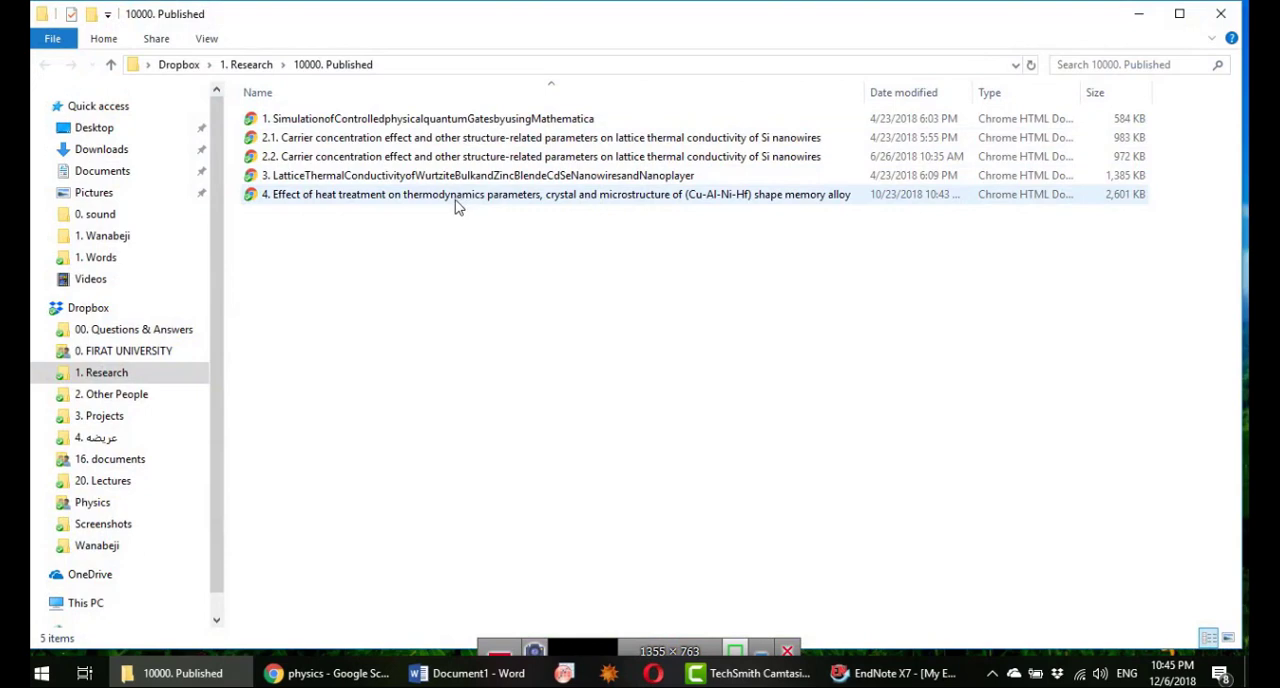
double_click(455, 198)
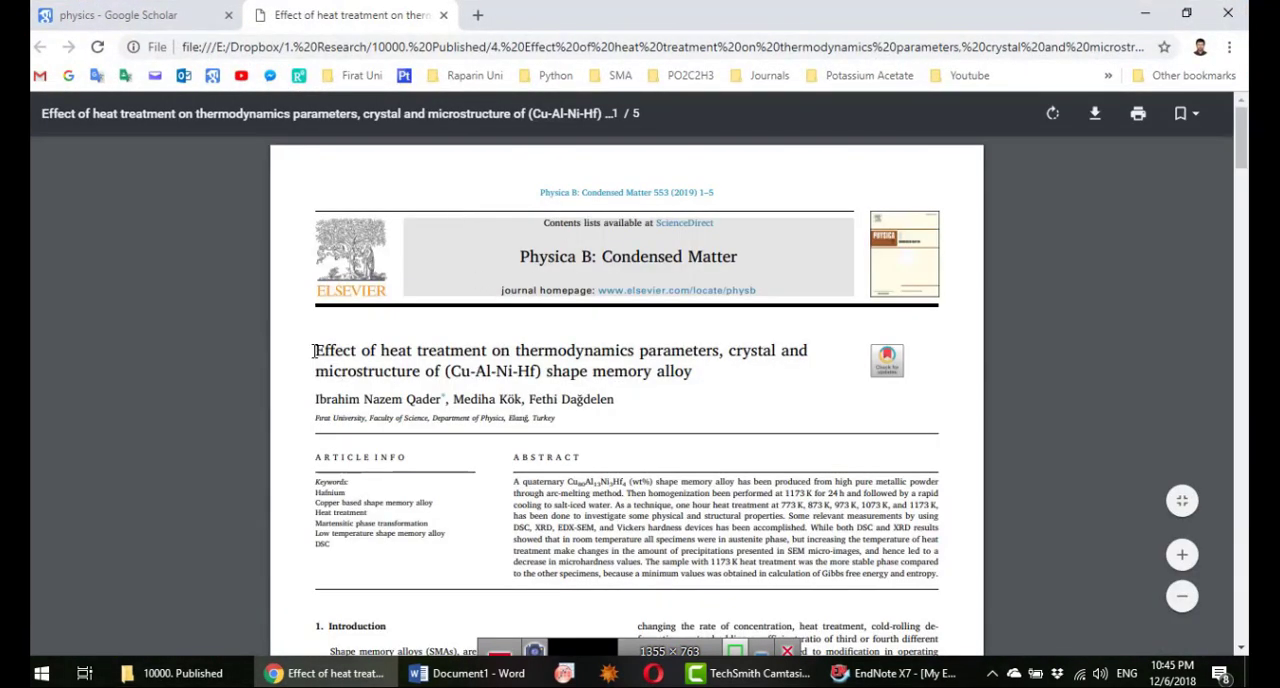
Step: Copy the full title of the heat treatment paper and search Google Scholar for it in place of "physics"
left_click_drag(313, 351, 697, 372)
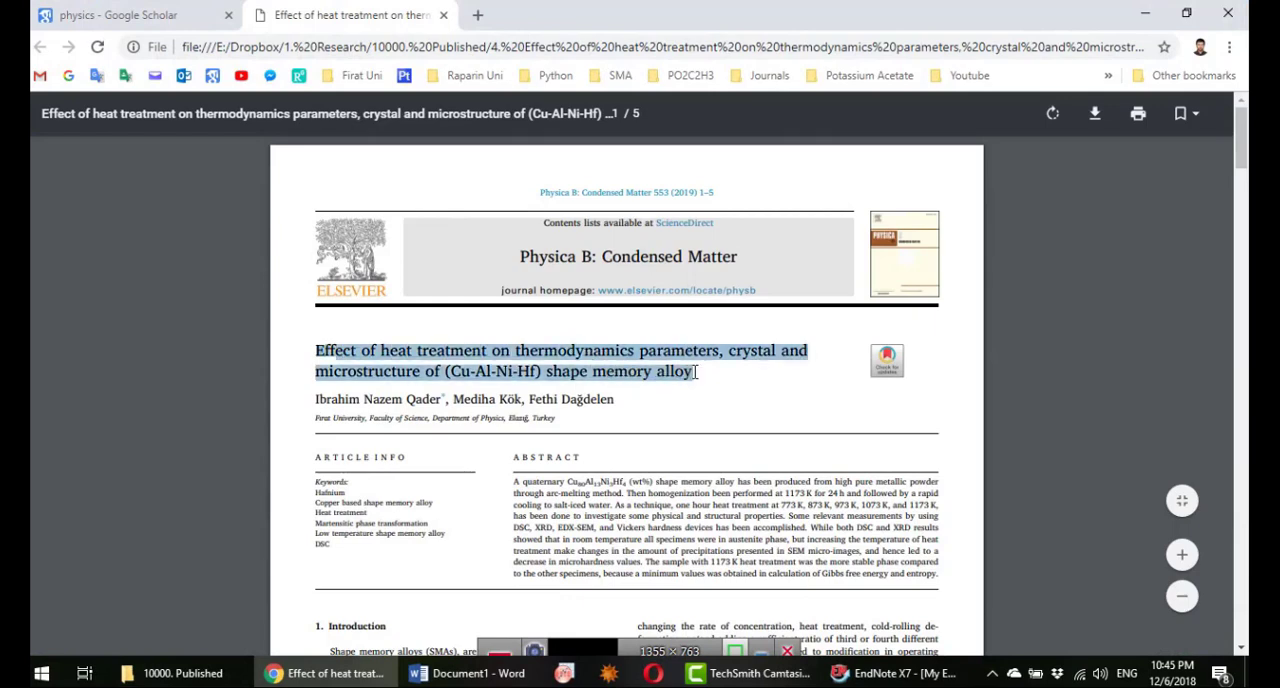
right_click(655, 348)
left_click(692, 363)
left_click(205, 15)
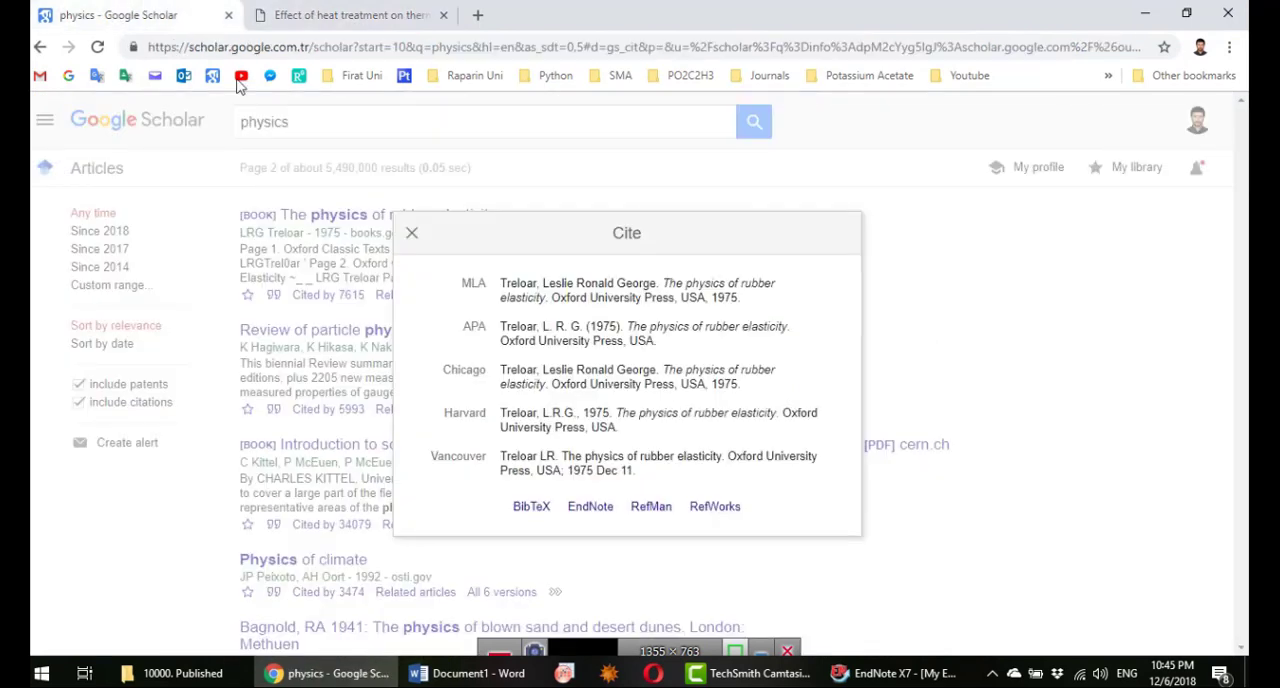
left_click(375, 145)
double_click(352, 117)
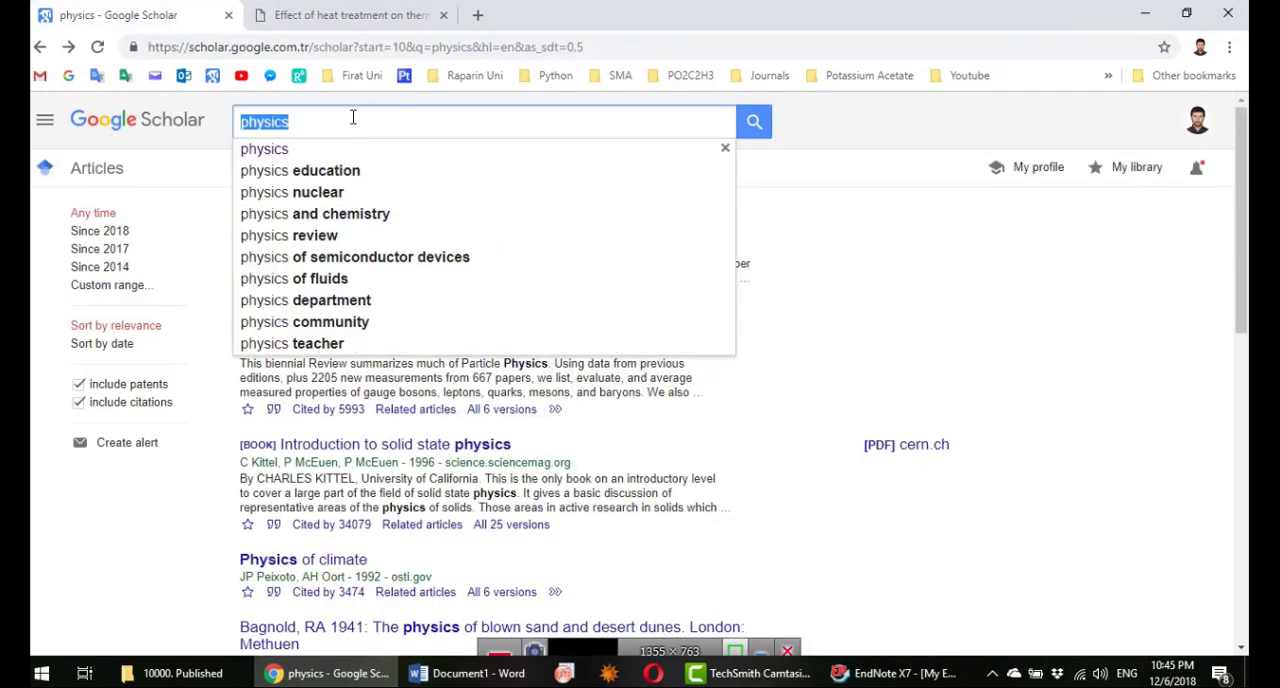
key("ctrl+v")
key("Return")
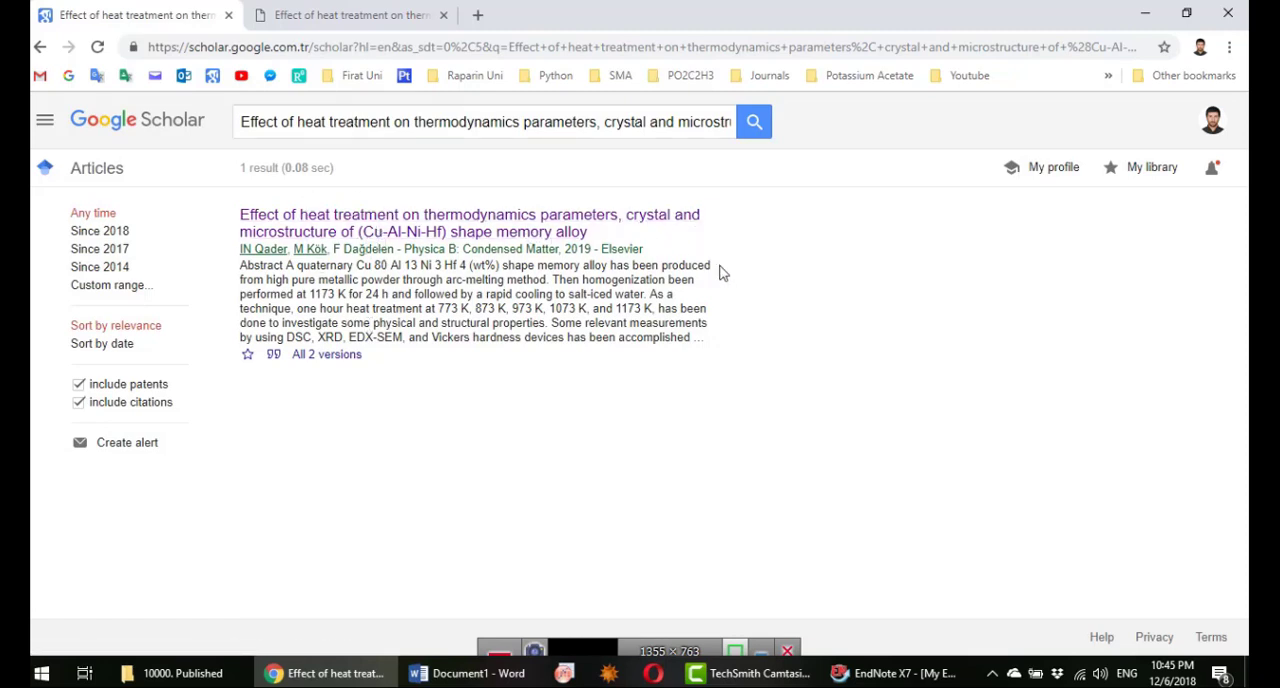
Step: Import the heat treatment paper's EndNote citation into the EndNote library and list all references
left_click(274, 362)
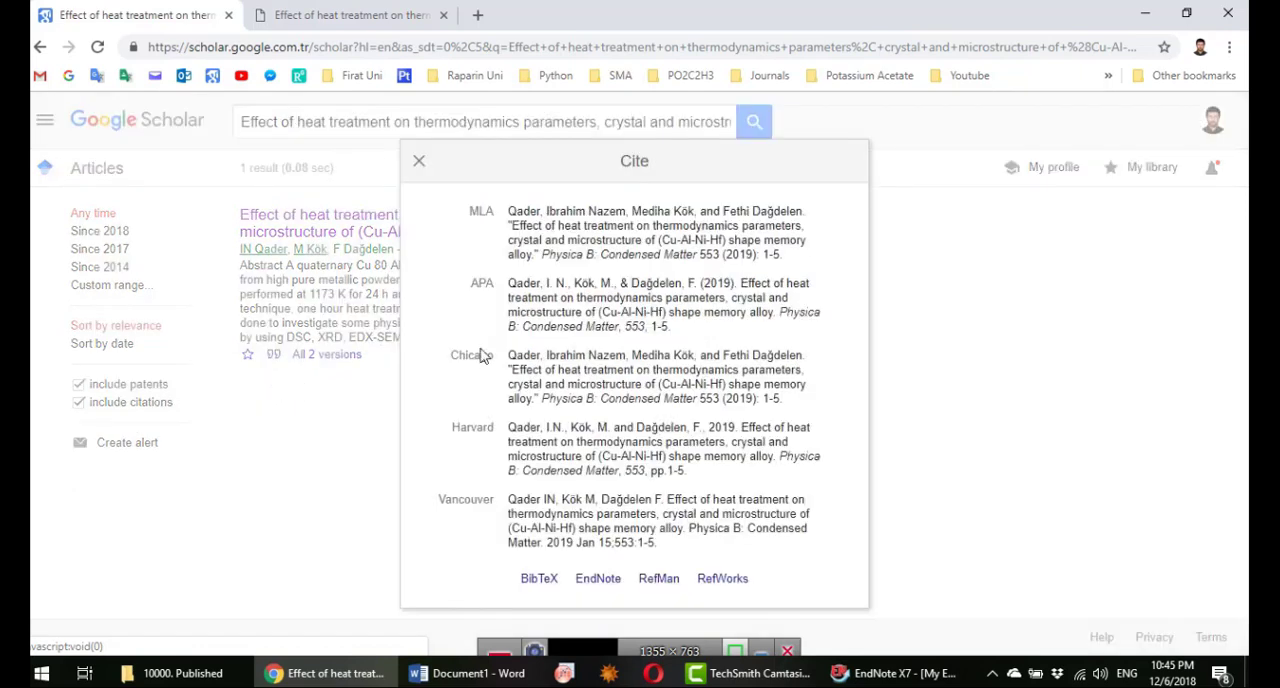
left_click(599, 592)
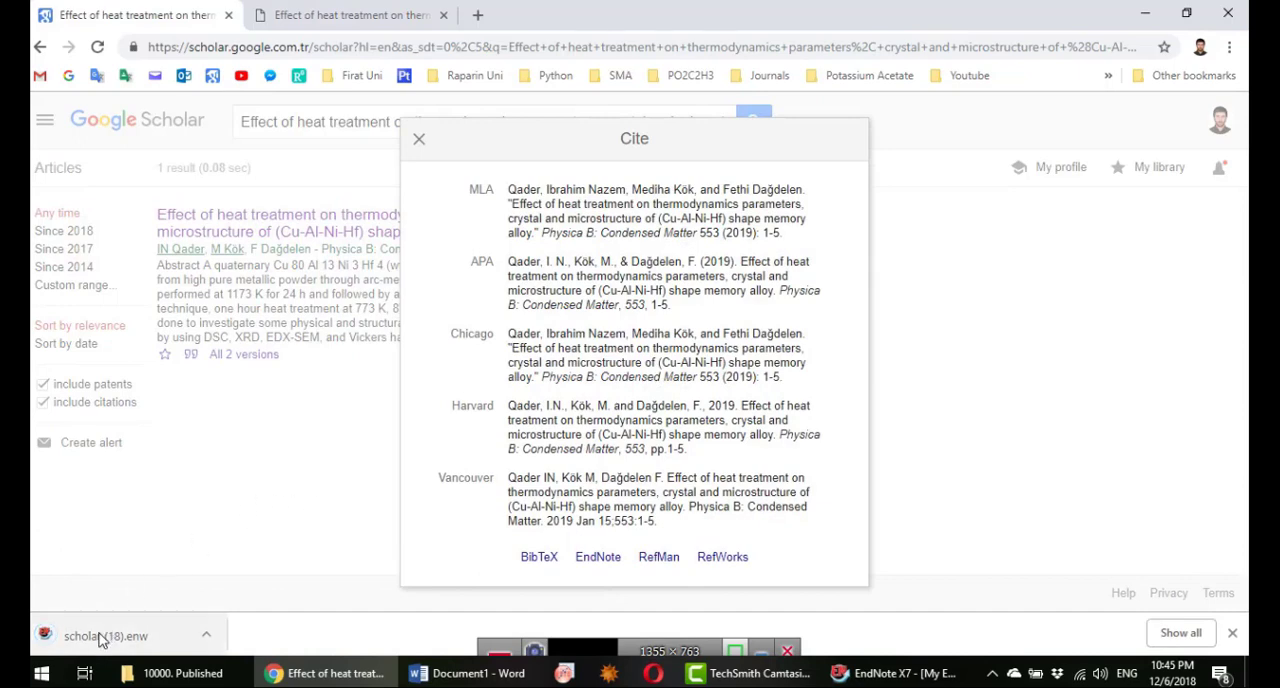
left_click(90, 638)
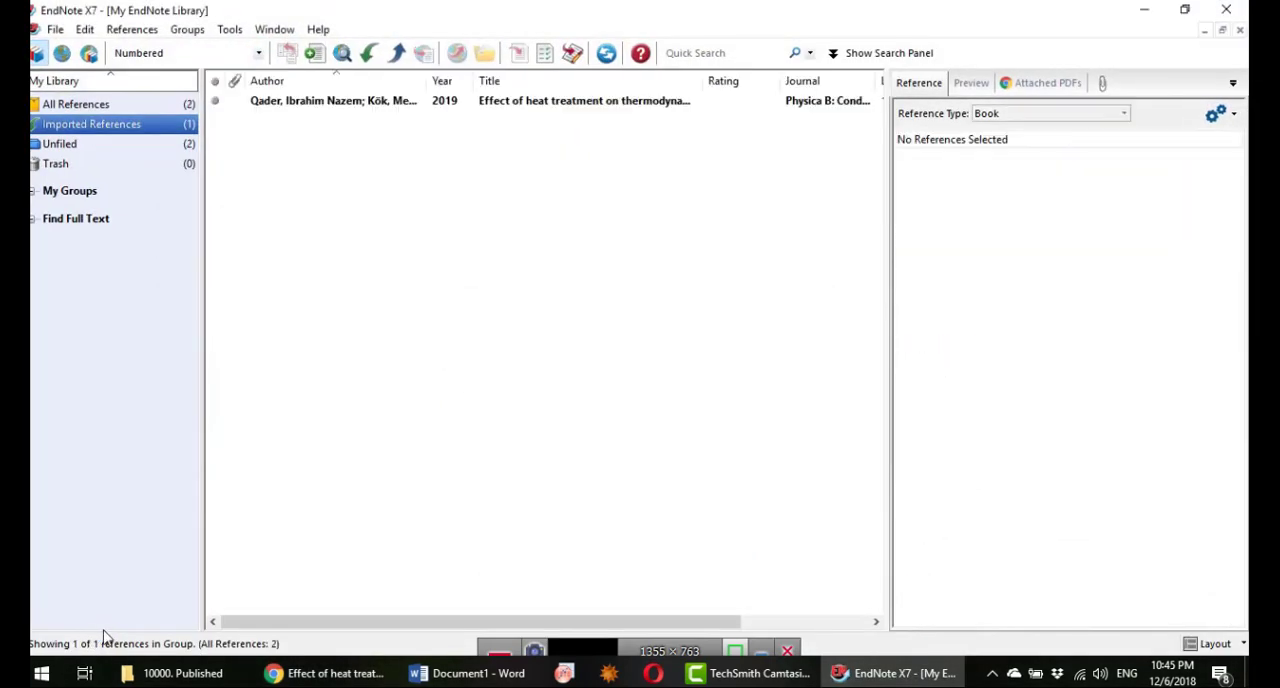
left_click(84, 112)
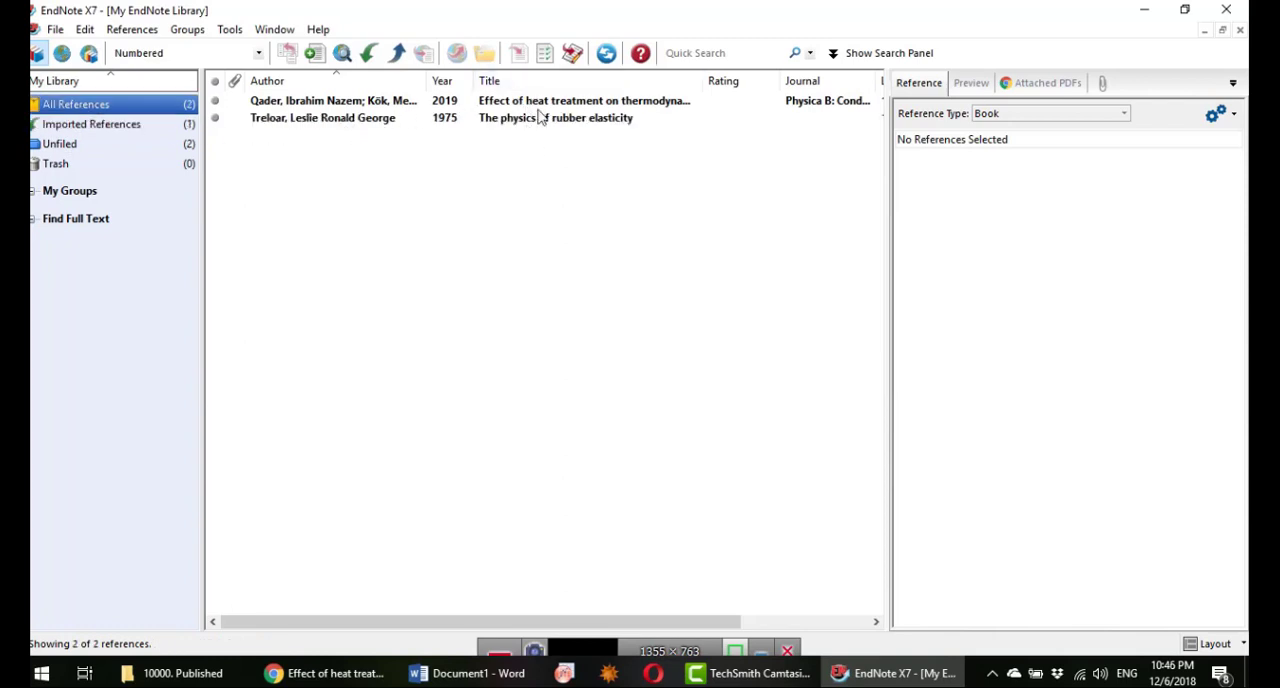
Step: Open the PDF paper "3. LatticeThermalConductivityofWurtzite..." from the "10000. Published" folder and bring its title into view
left_click(180, 673)
double_click(485, 178)
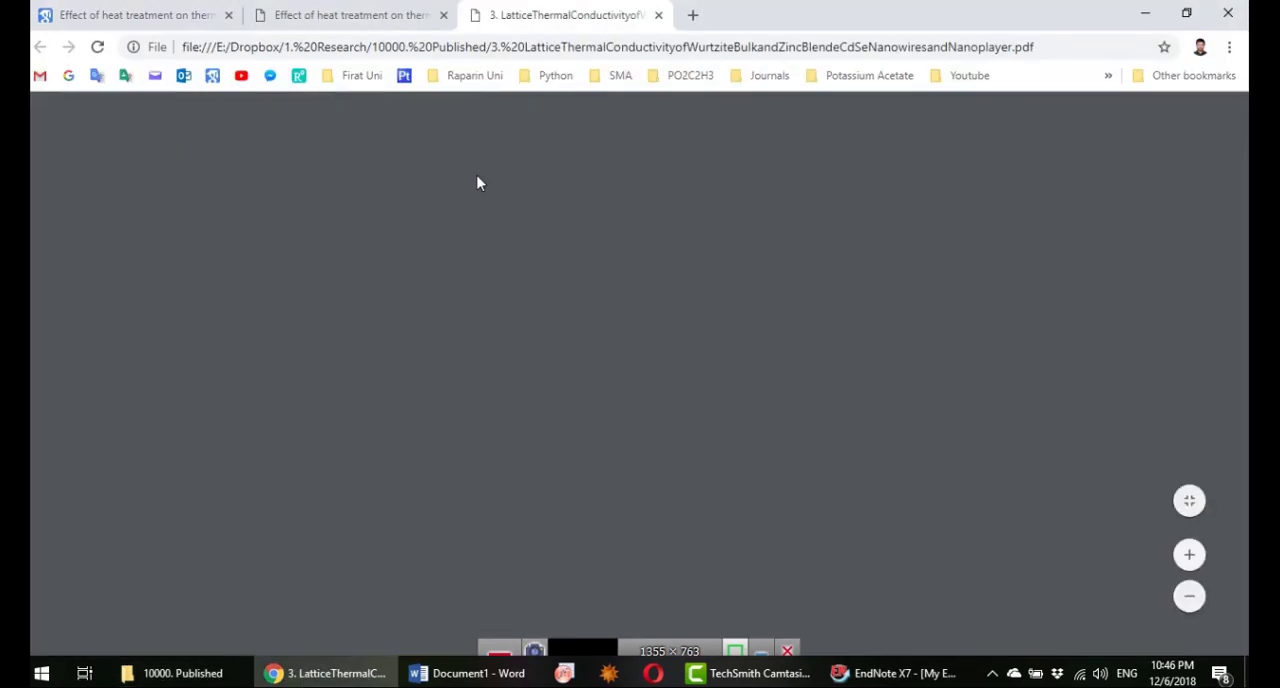
scroll(600, 390, "down", 5)
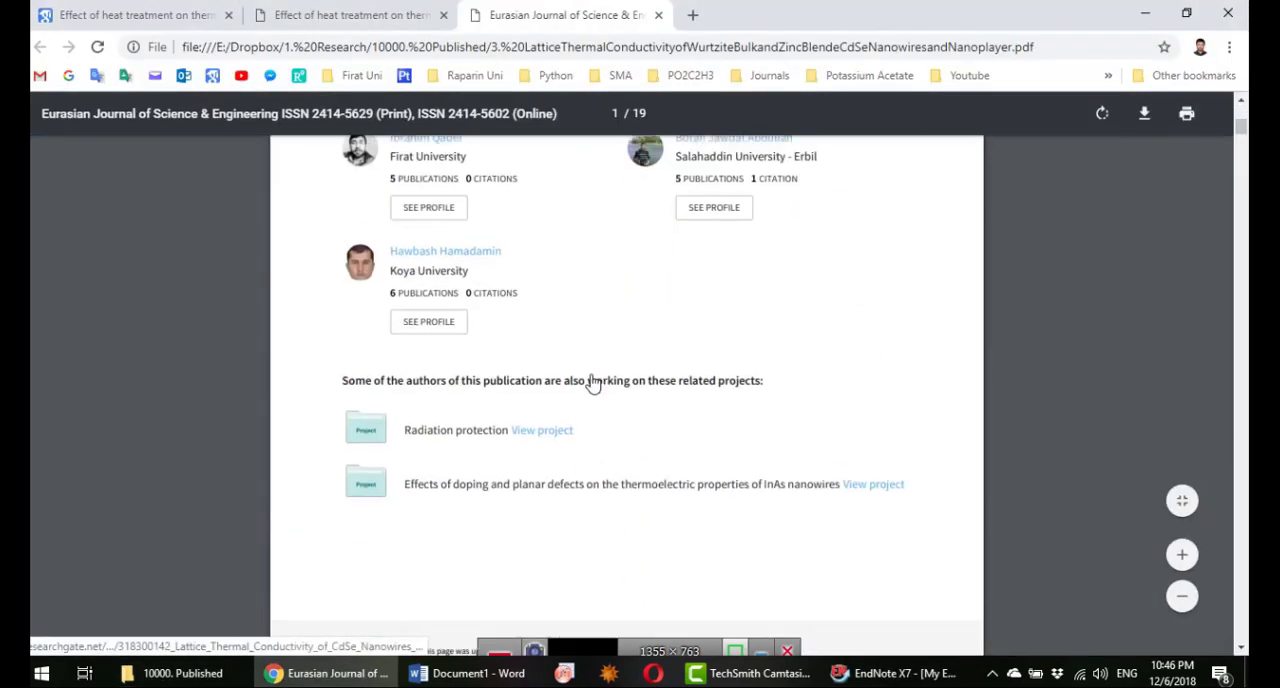
scroll(592, 383, "down", 5)
scroll(591, 359, "up", 2)
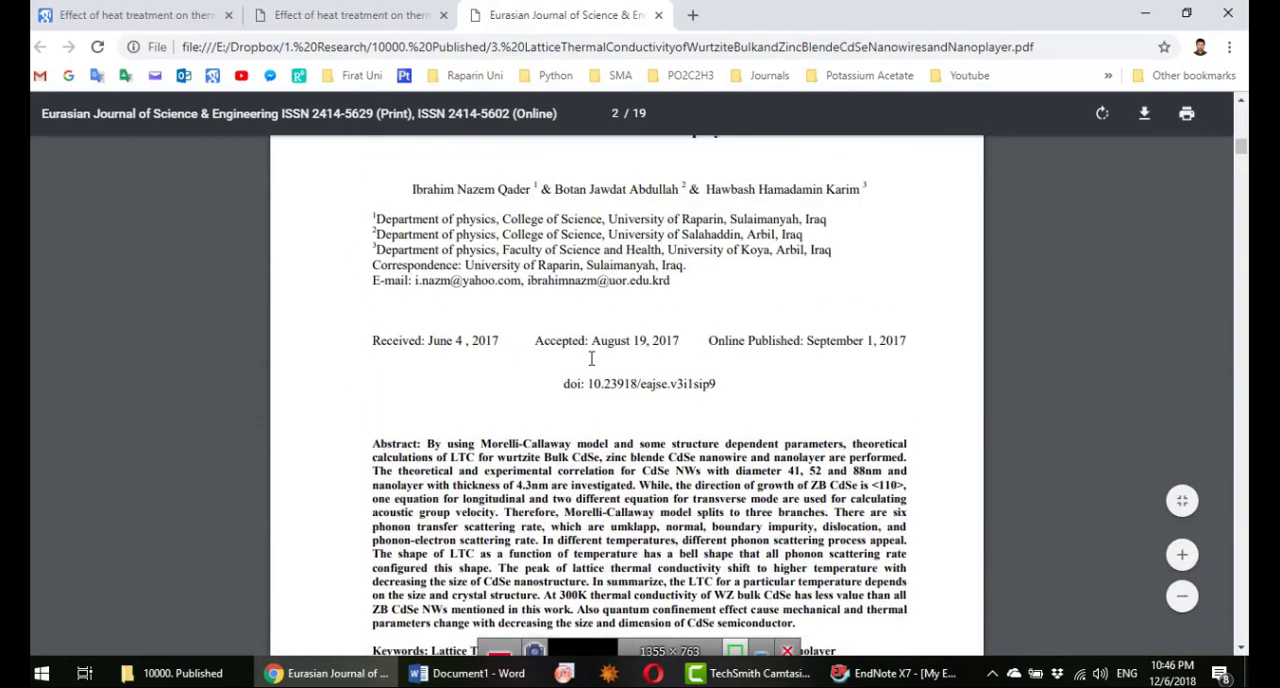
scroll(603, 326, "up", 3)
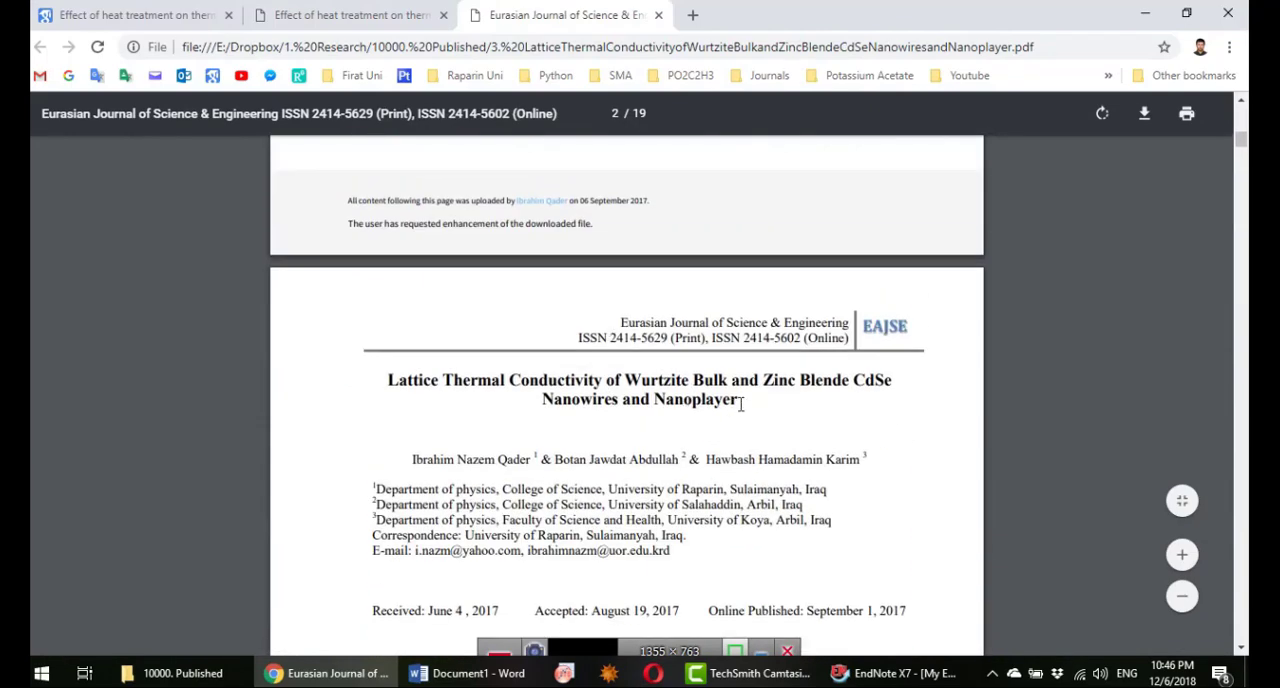
Step: Copy the full title of the lattice thermal conductivity paper and search Google Scholar for it in place of the heat treatment title
left_click_drag(740, 403, 387, 378)
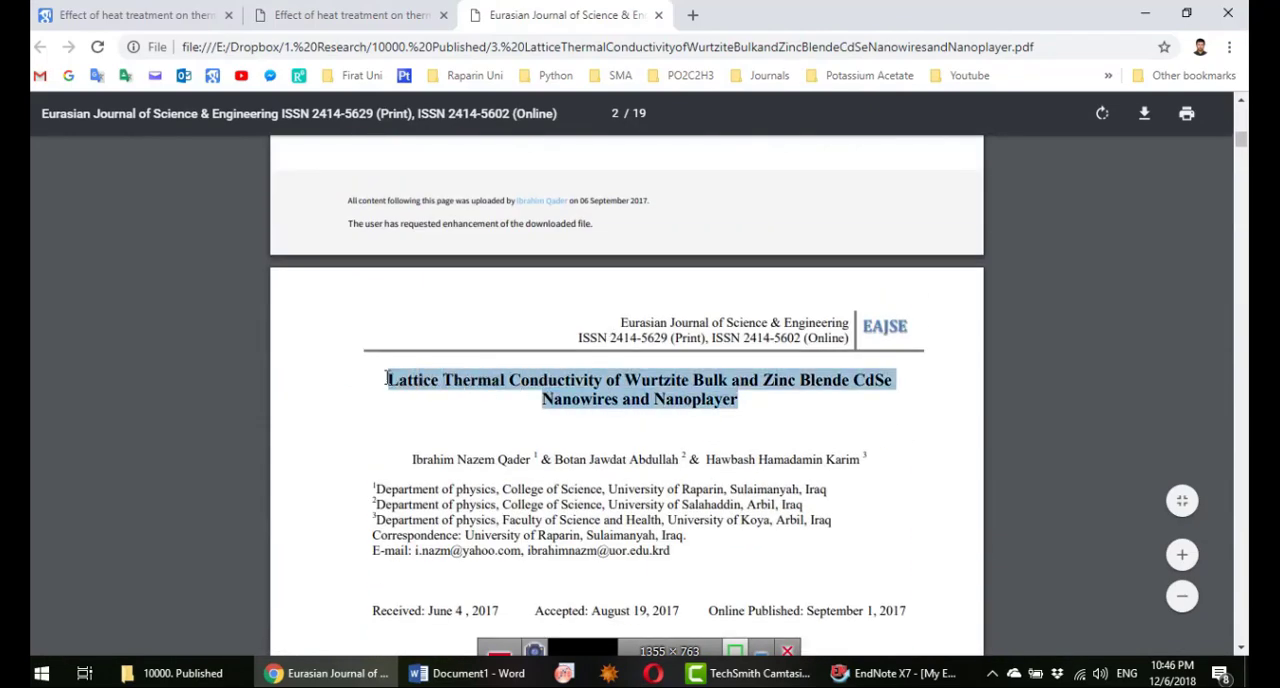
right_click(438, 377)
left_click(436, 394)
left_click(150, 16)
left_click(385, 136)
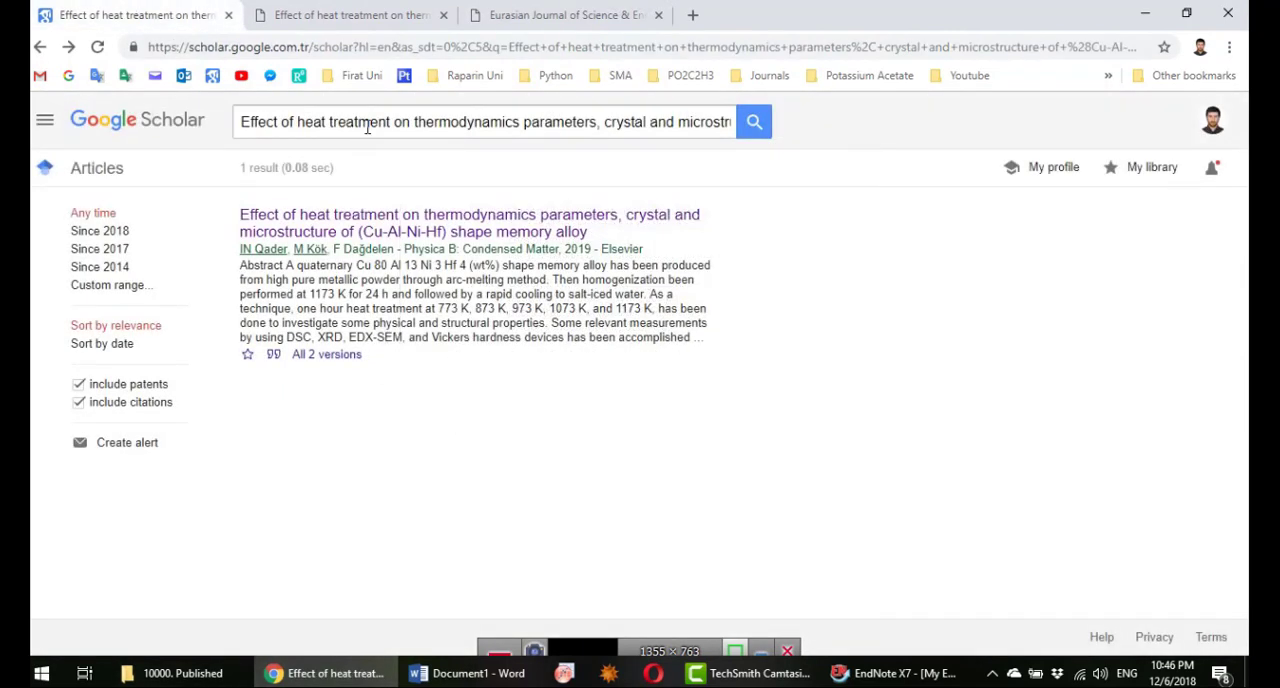
triple_click(367, 121)
key("ctrl+v")
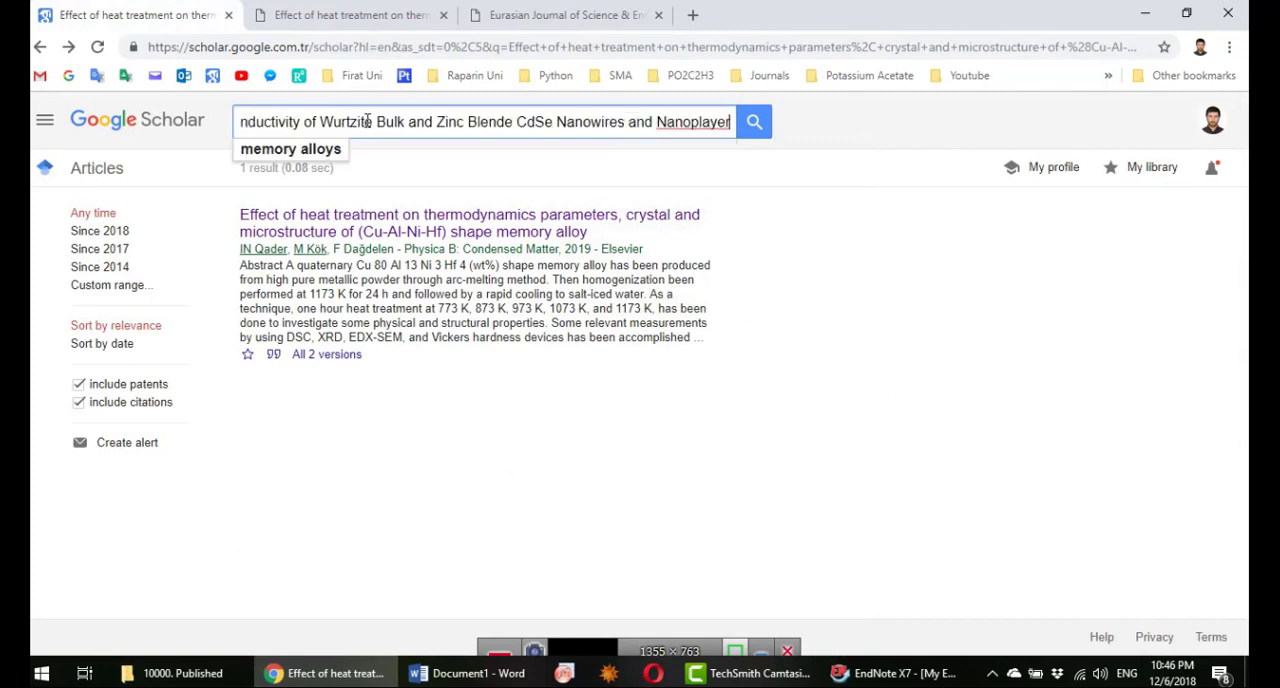
key("Return")
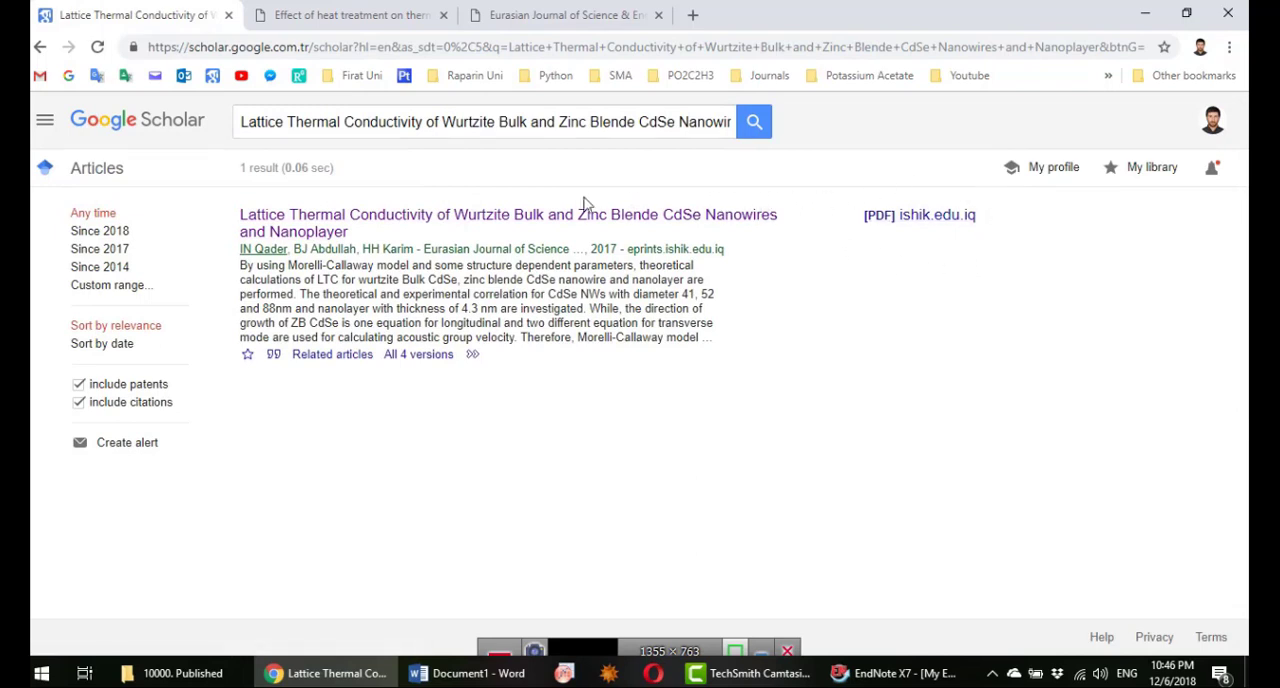
Step: Import the lattice thermal conductivity paper's EndNote citation into the EndNote library and list all references
left_click(273, 355)
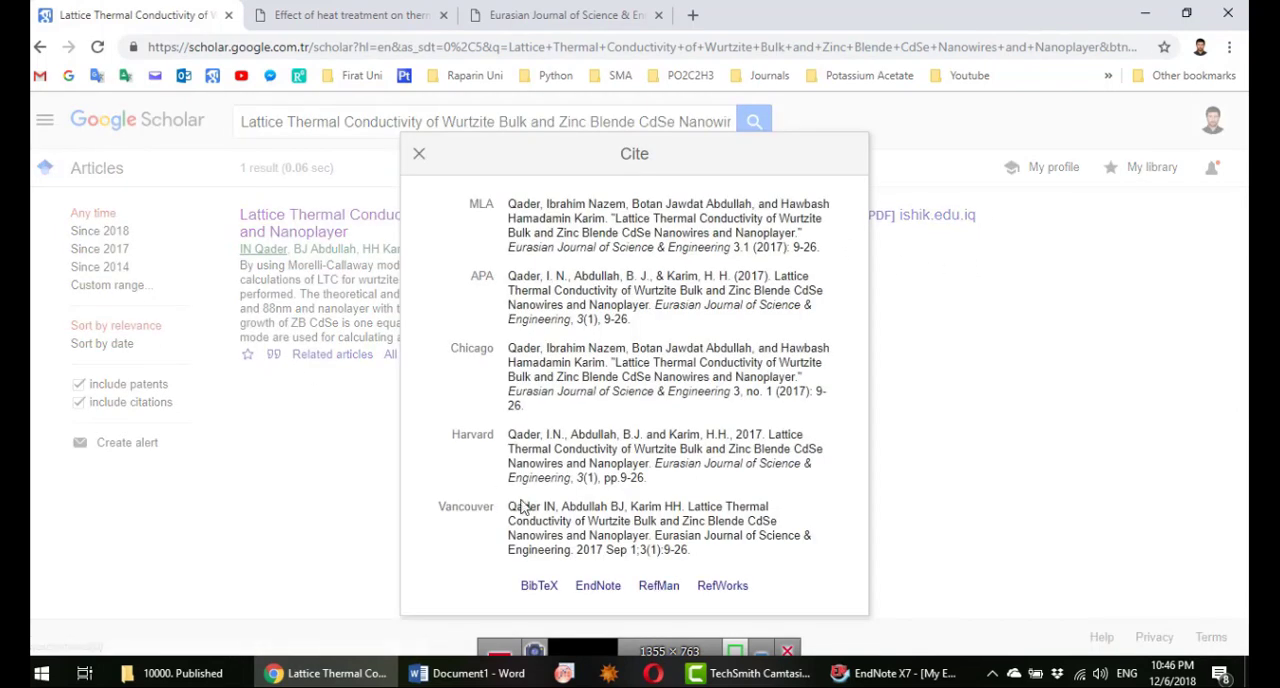
left_click(600, 590)
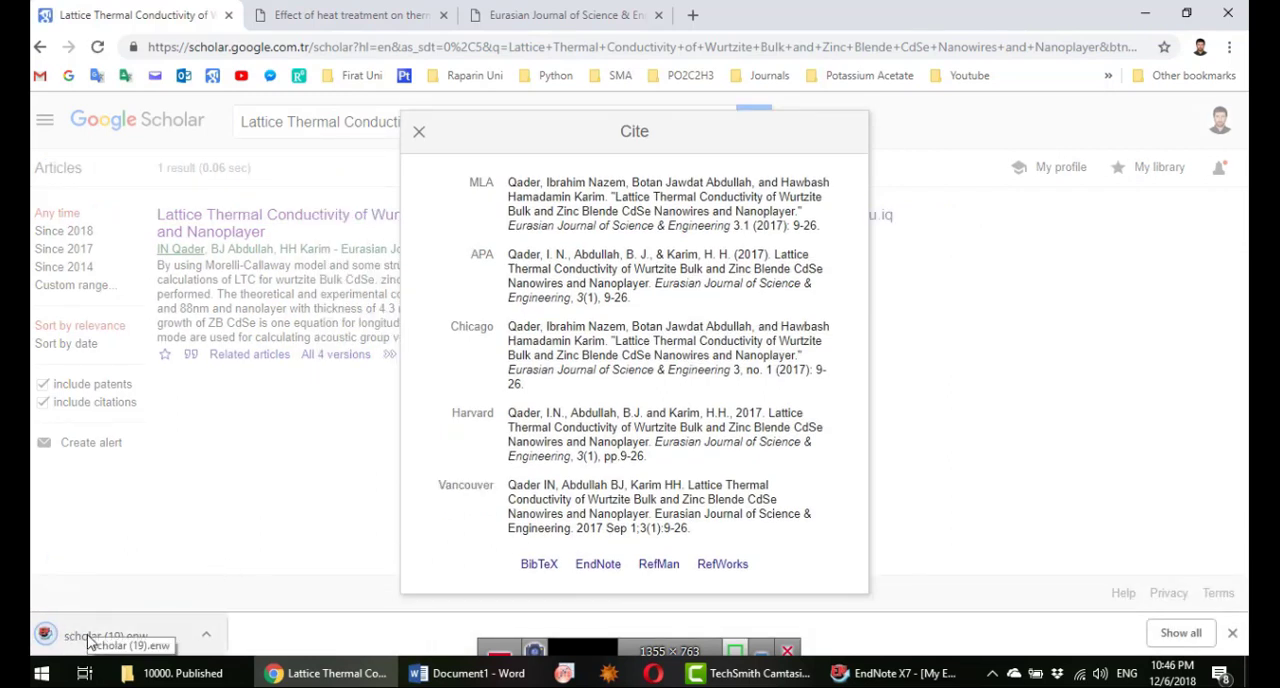
left_click(90, 640)
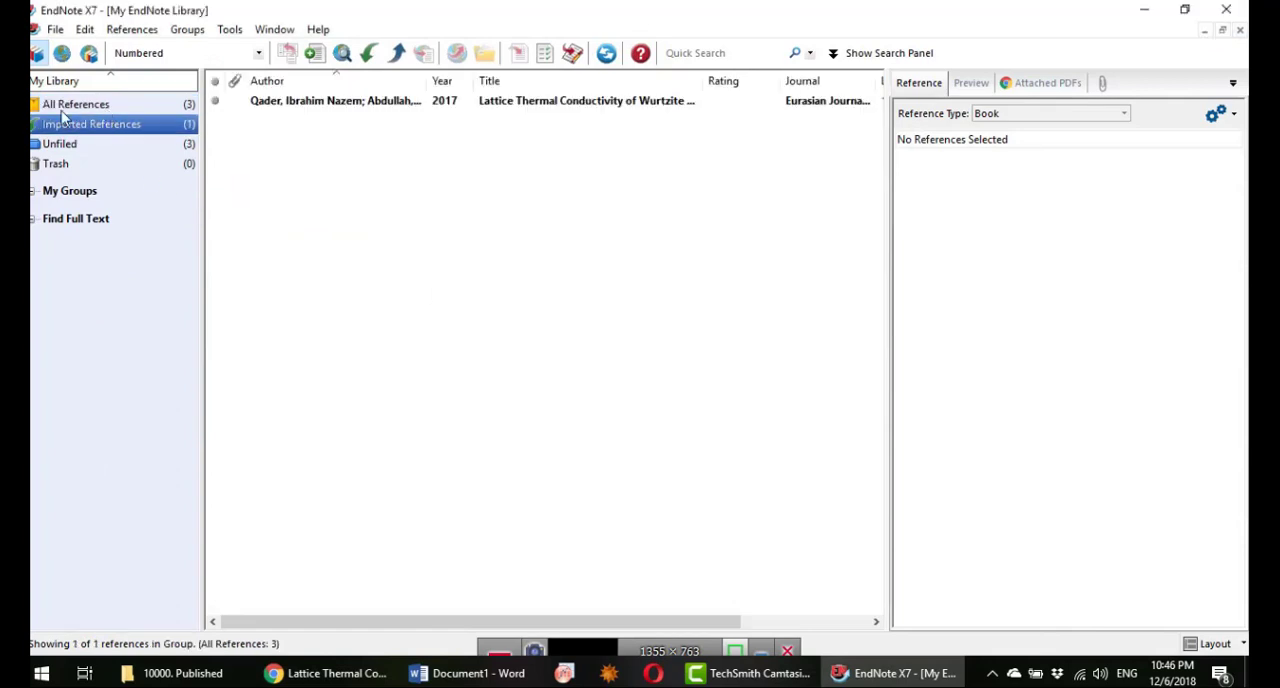
left_click(80, 106)
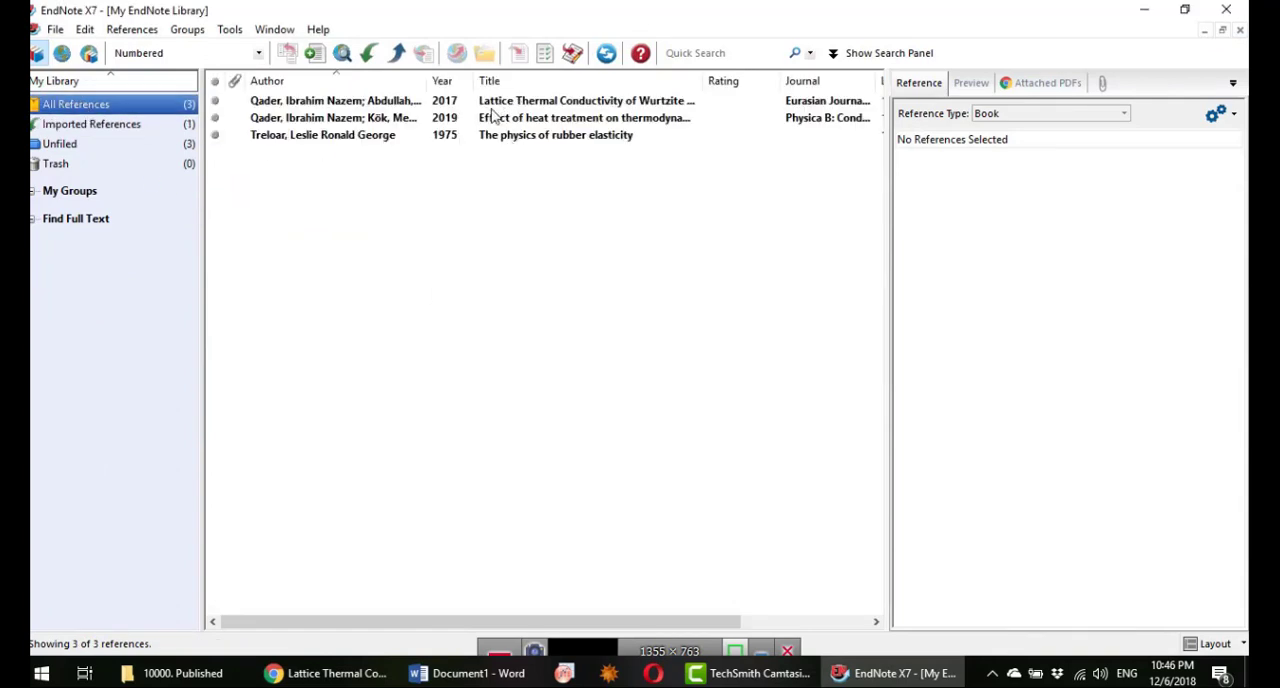
Step: Select the heat treatment paper in EndNote and insert it as a citation after "(SMAs)" in the Word document
left_click(553, 121)
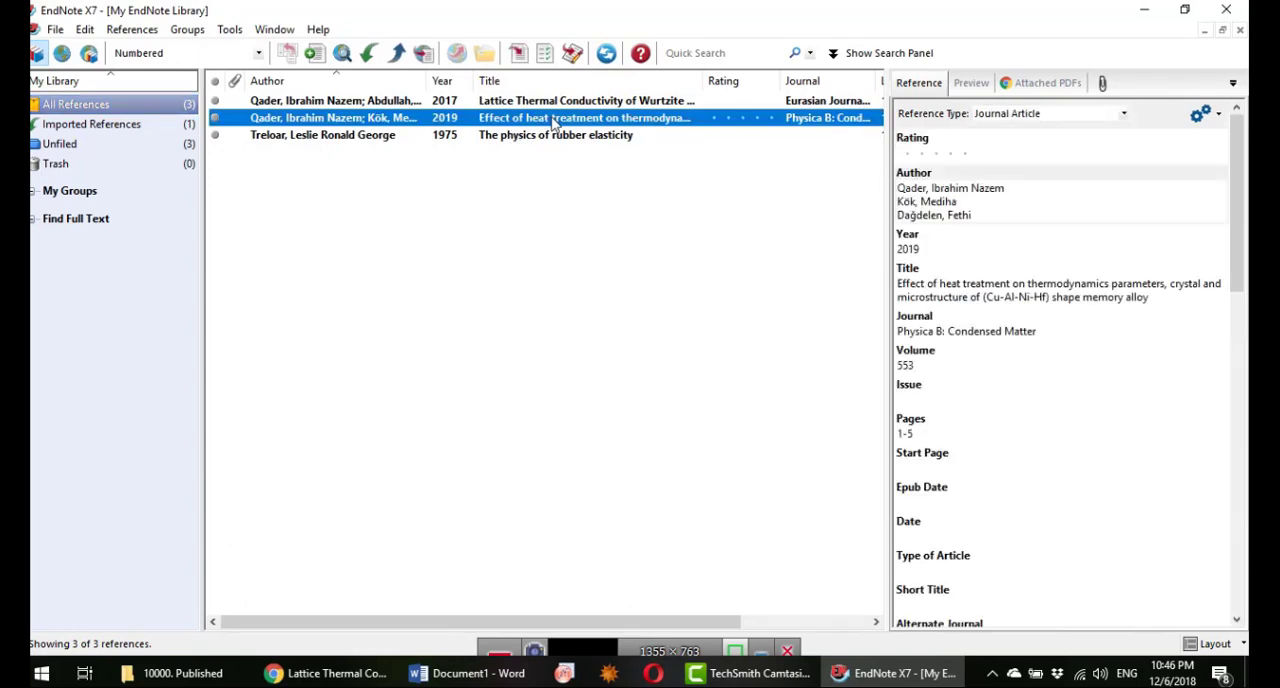
left_click(470, 676)
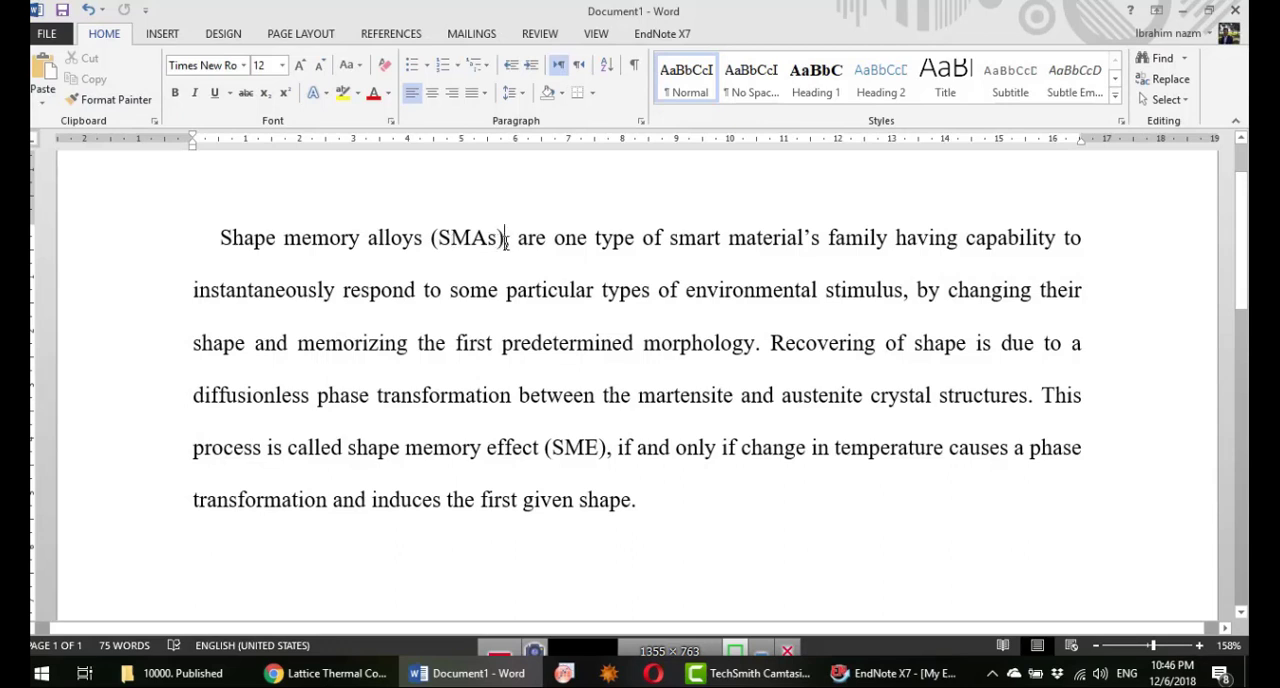
left_click(506, 240)
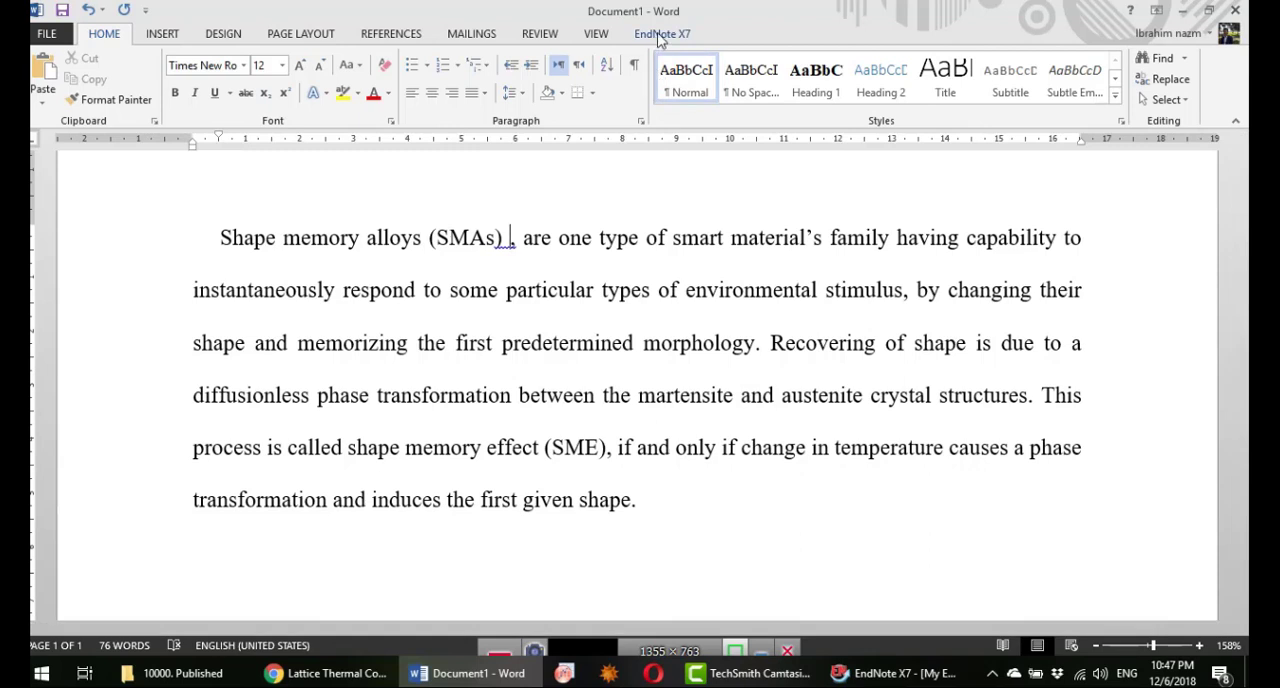
left_click(659, 36)
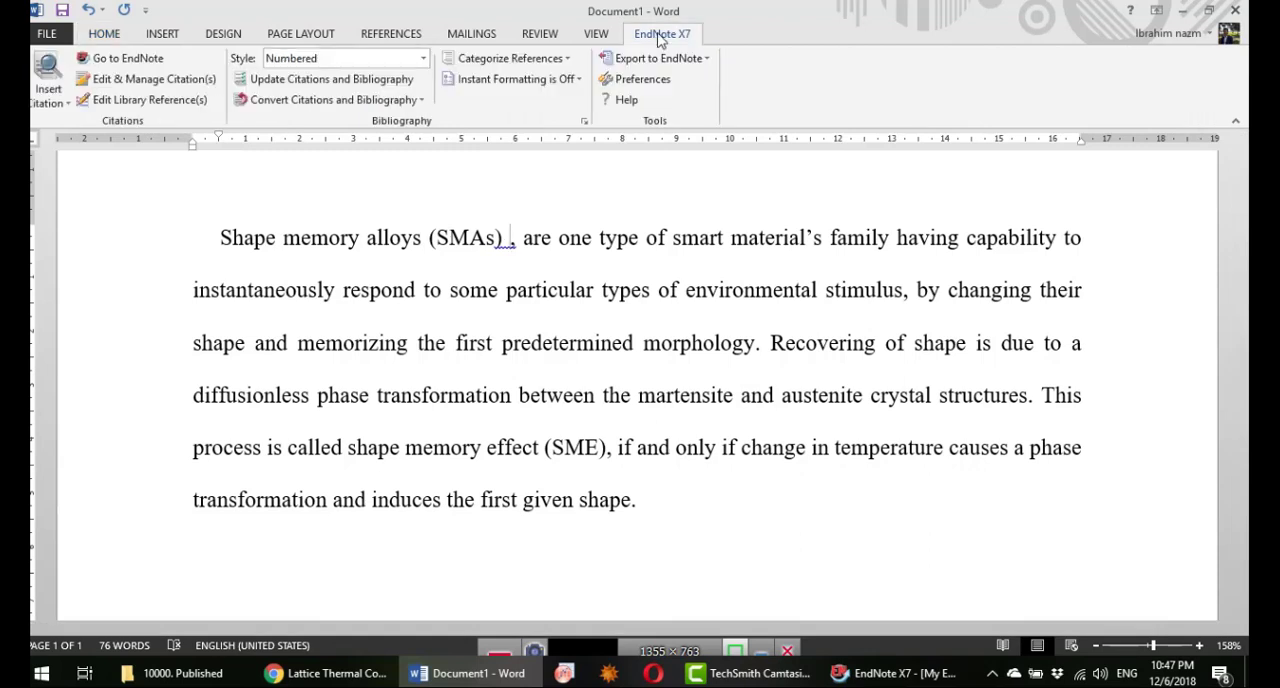
left_click(63, 105)
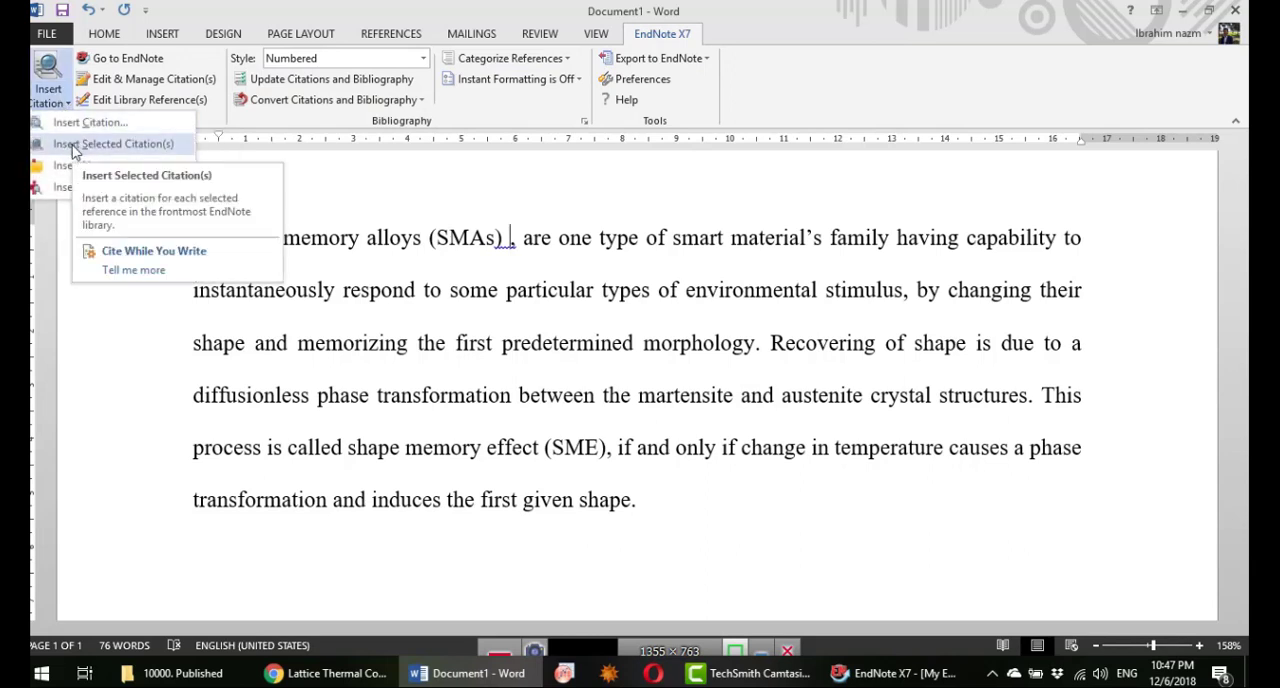
left_click(137, 146)
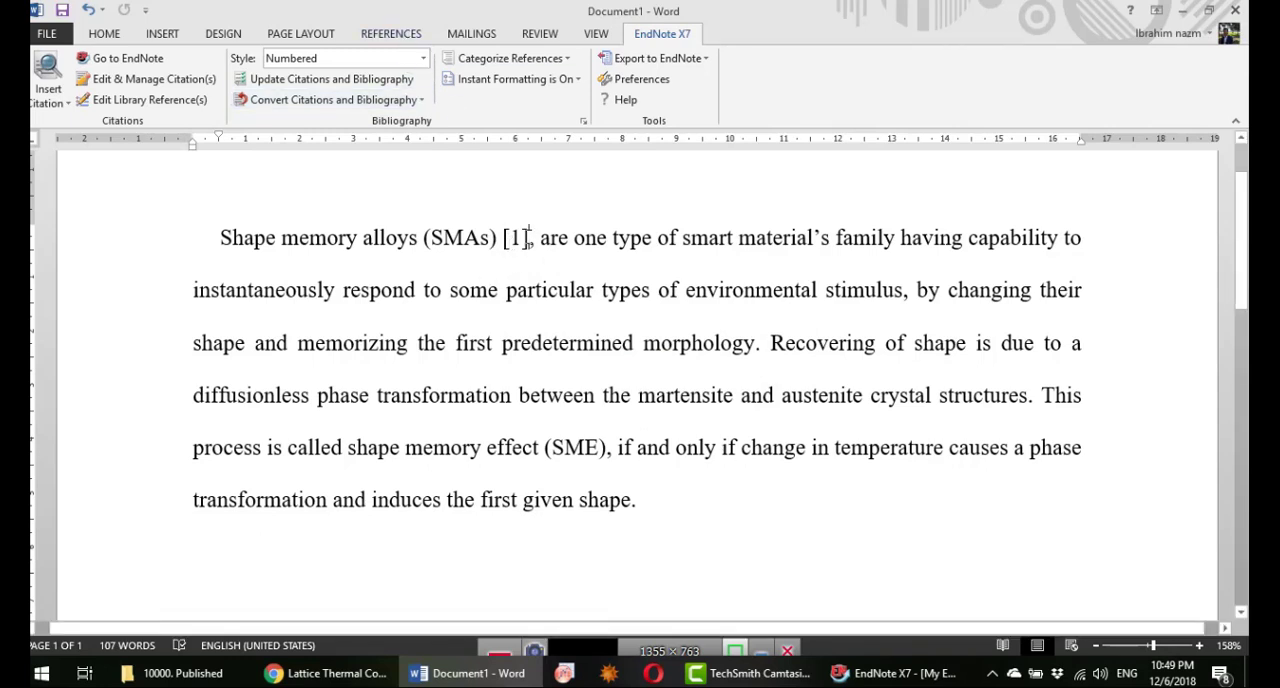
Step: Examine the generated bibliography entry, change the citation style to Vancouver, and check the in-text citation
scroll(557, 334, "down", 2)
scroll(554, 330, "down", 2)
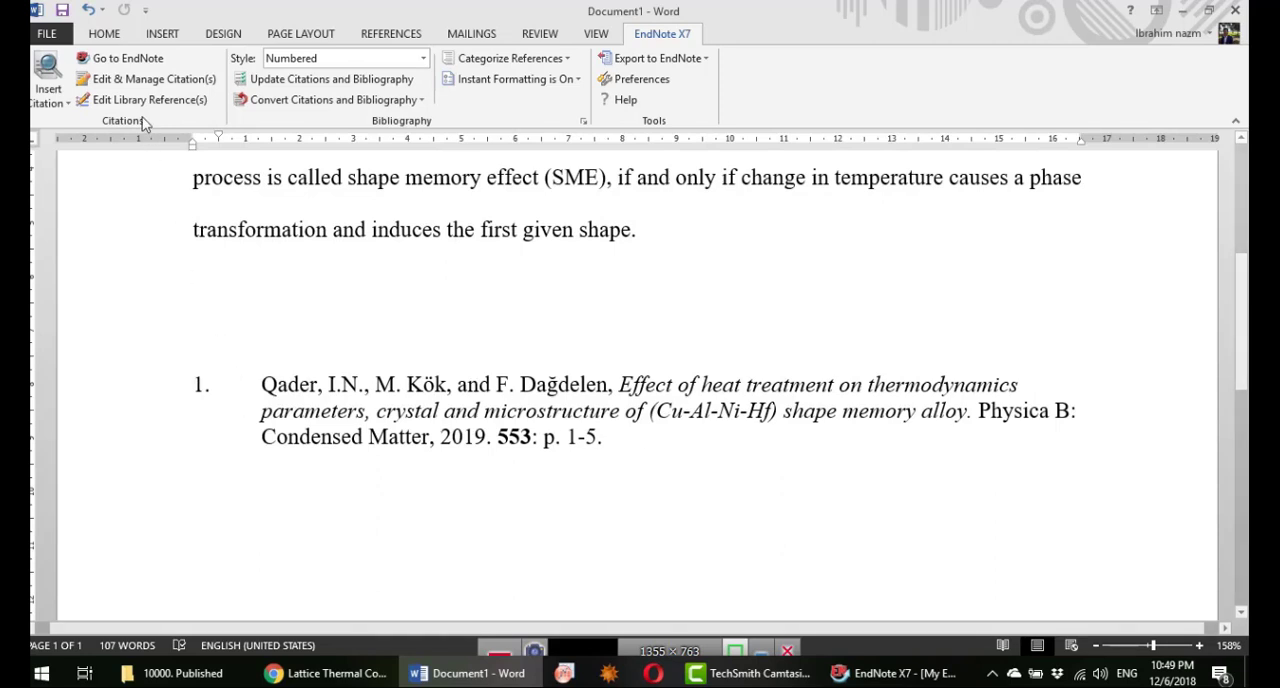
left_click(424, 60)
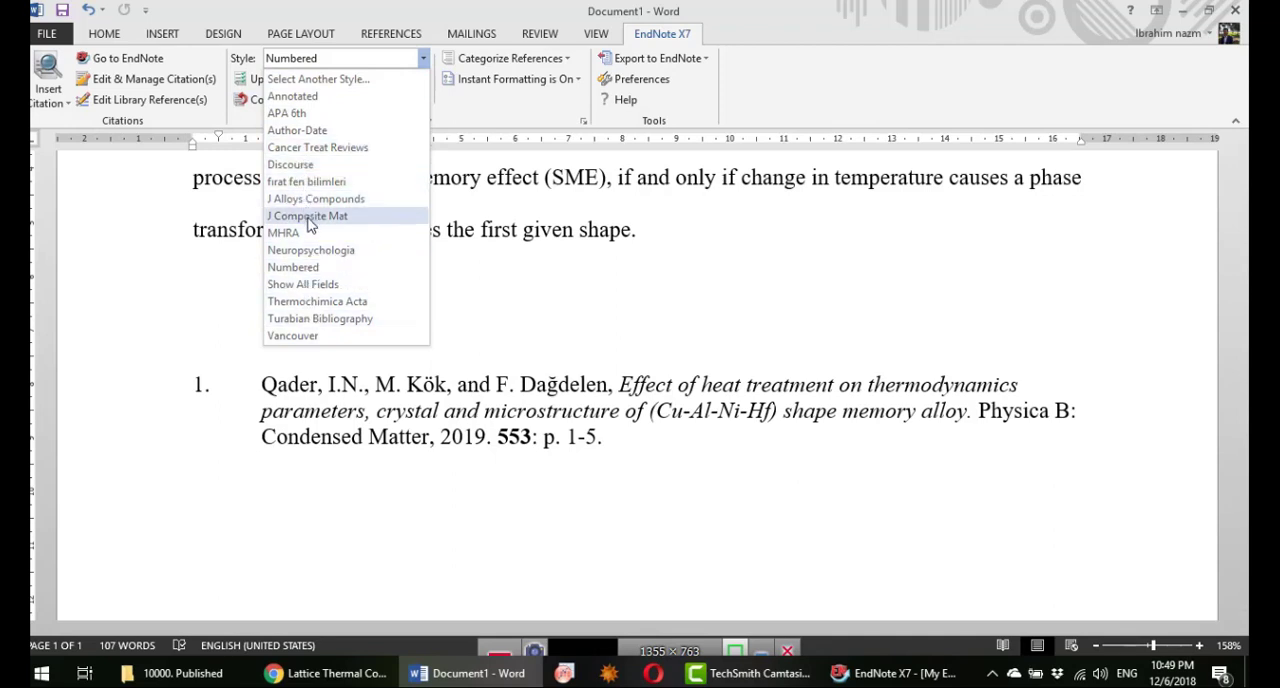
left_click(318, 336)
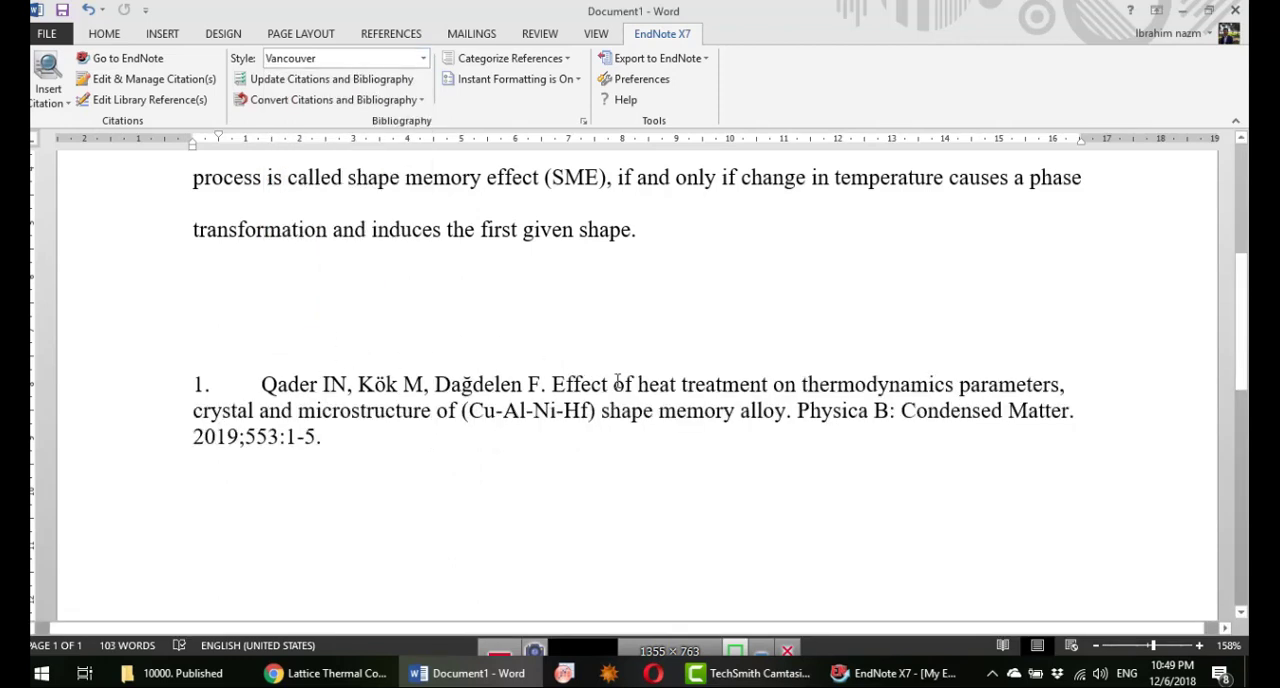
scroll(493, 395, "up", 5)
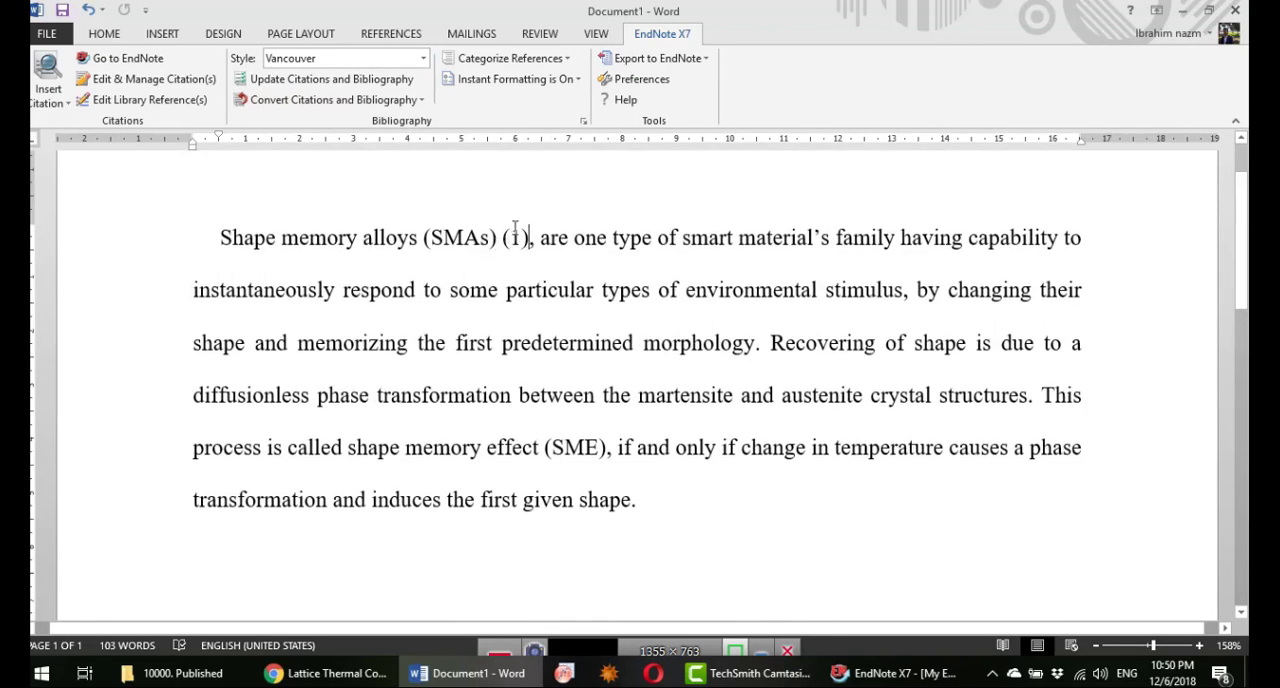
Step: Change the citation style to APA 6th and view the reformatted citation and bibliography entry
left_click(423, 58)
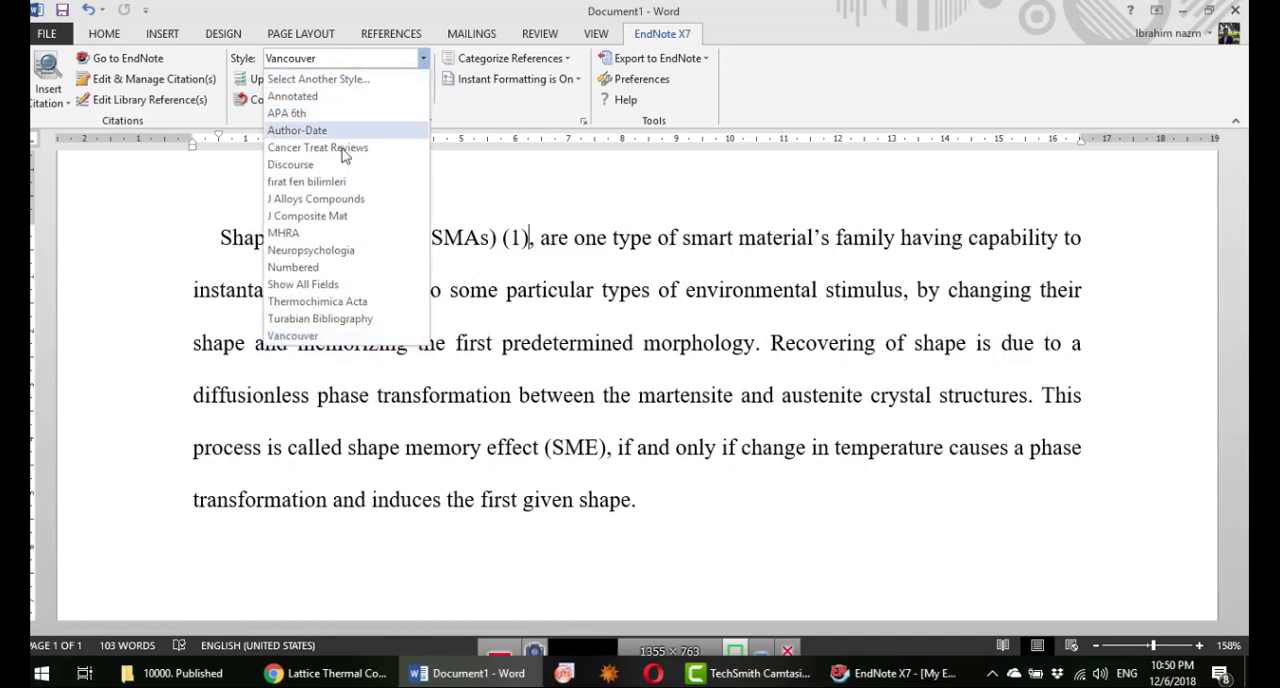
left_click(288, 113)
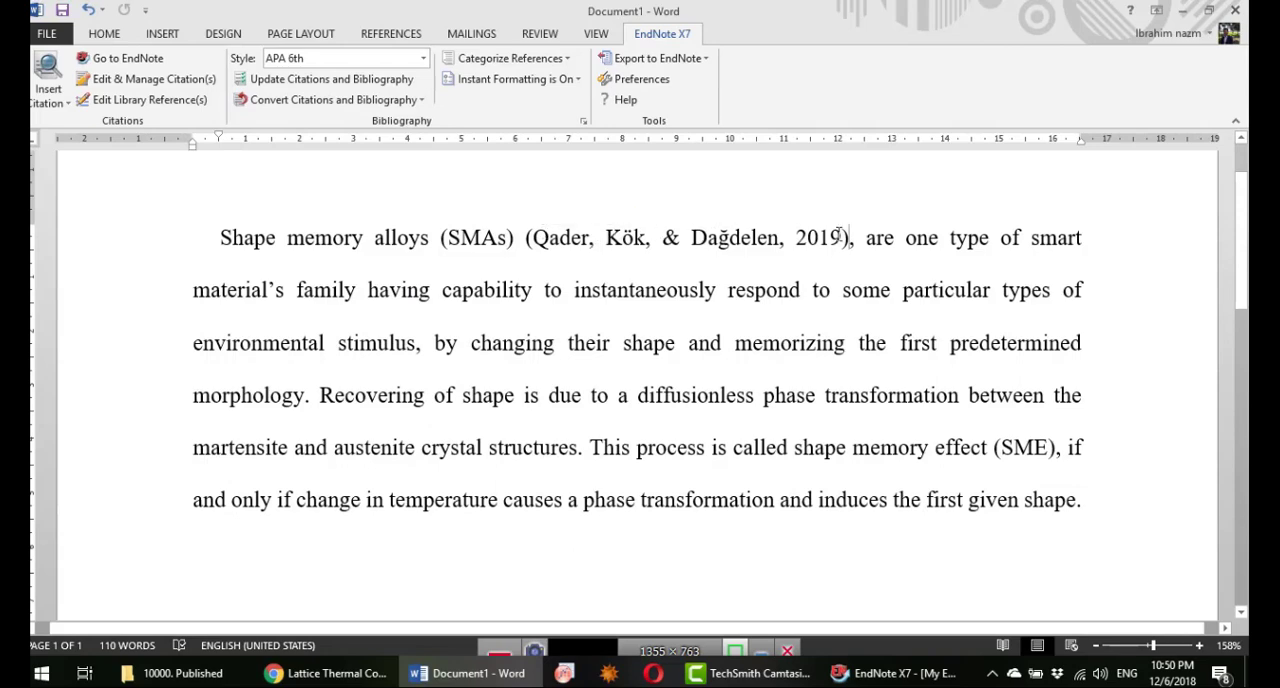
scroll(664, 283, "down", 3)
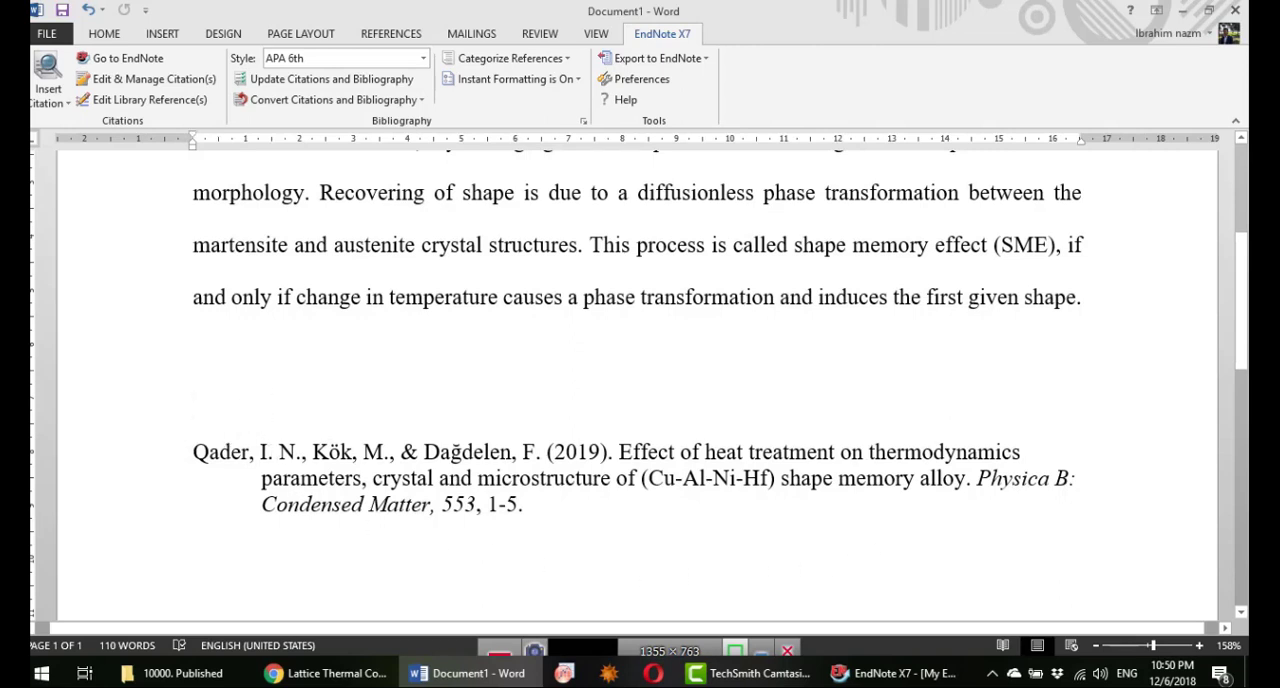
Step: Enter the heading "References:" on the line above the bibliography entry
type("Refe")
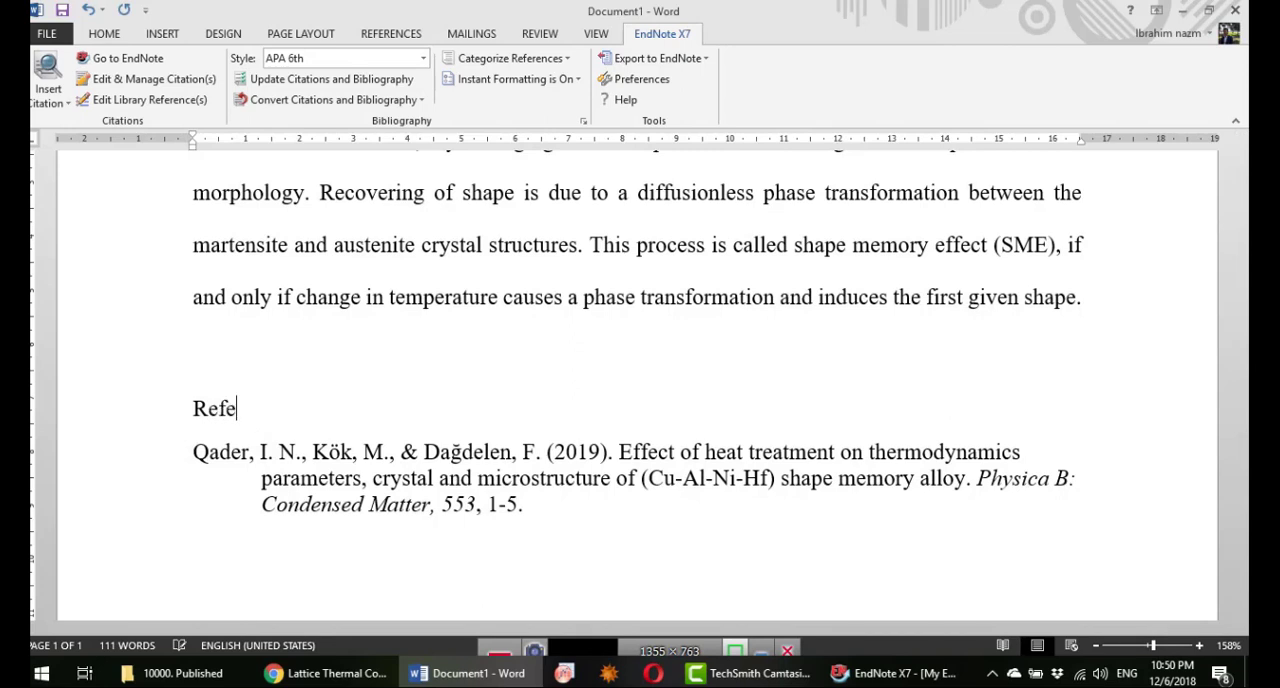
type("rences:")
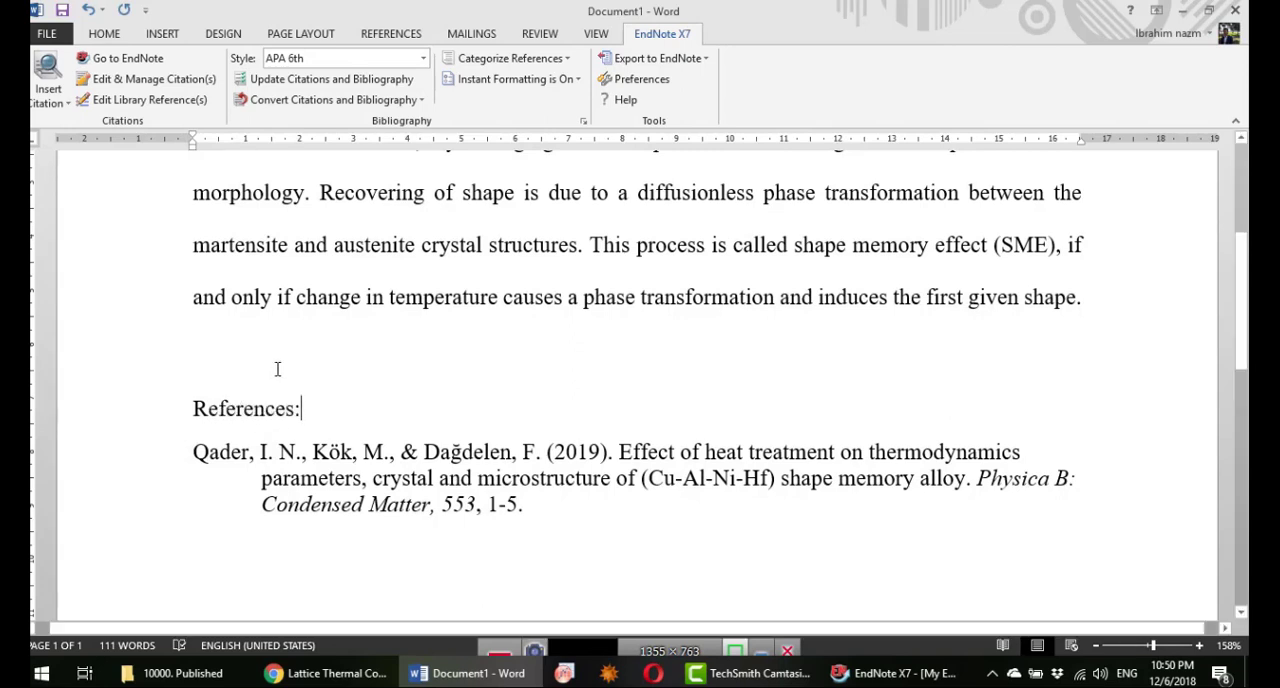
Step: Make the "References:" heading bold and insert an extra blank line above it
left_click(280, 360)
double_click(247, 410)
triple_click(247, 420)
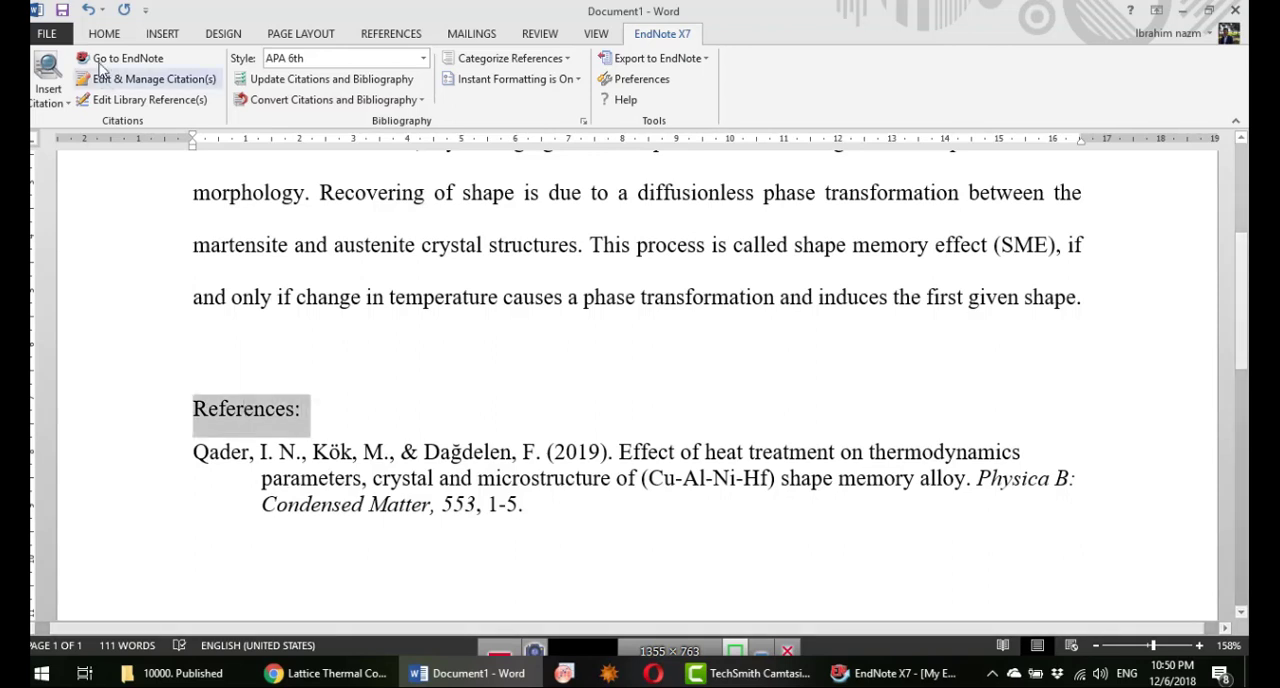
left_click(104, 33)
left_click(175, 95)
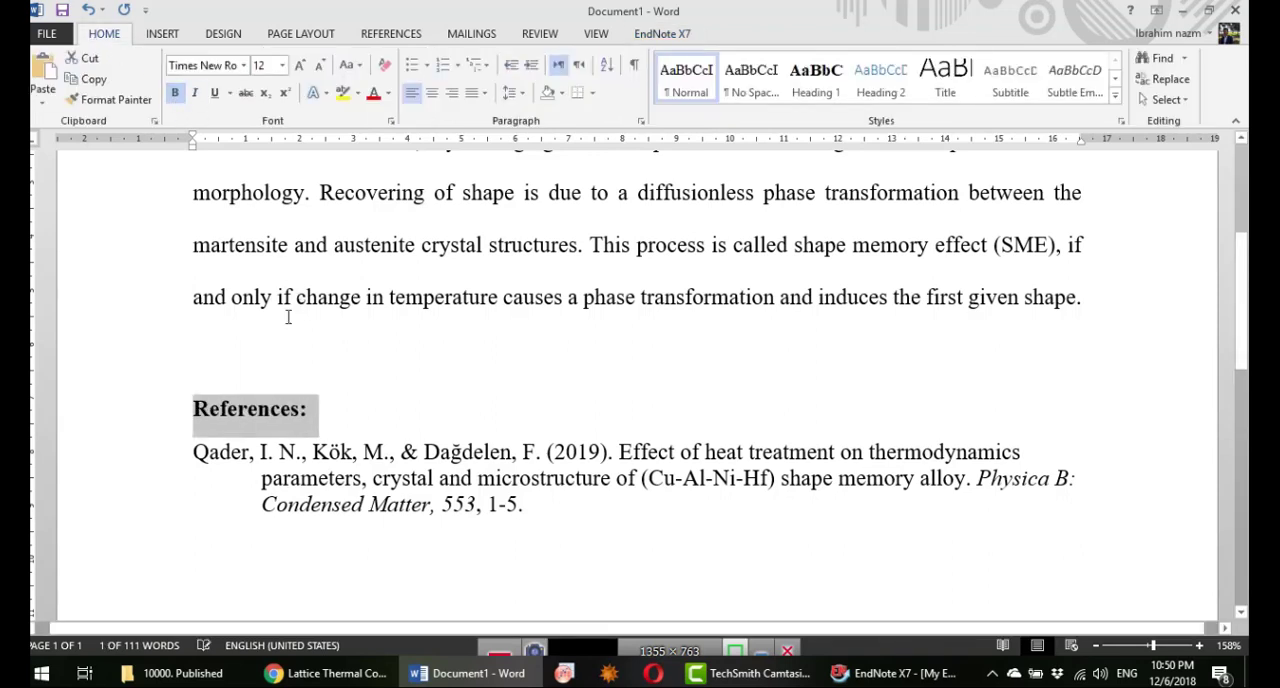
left_click(237, 366)
key("Return")
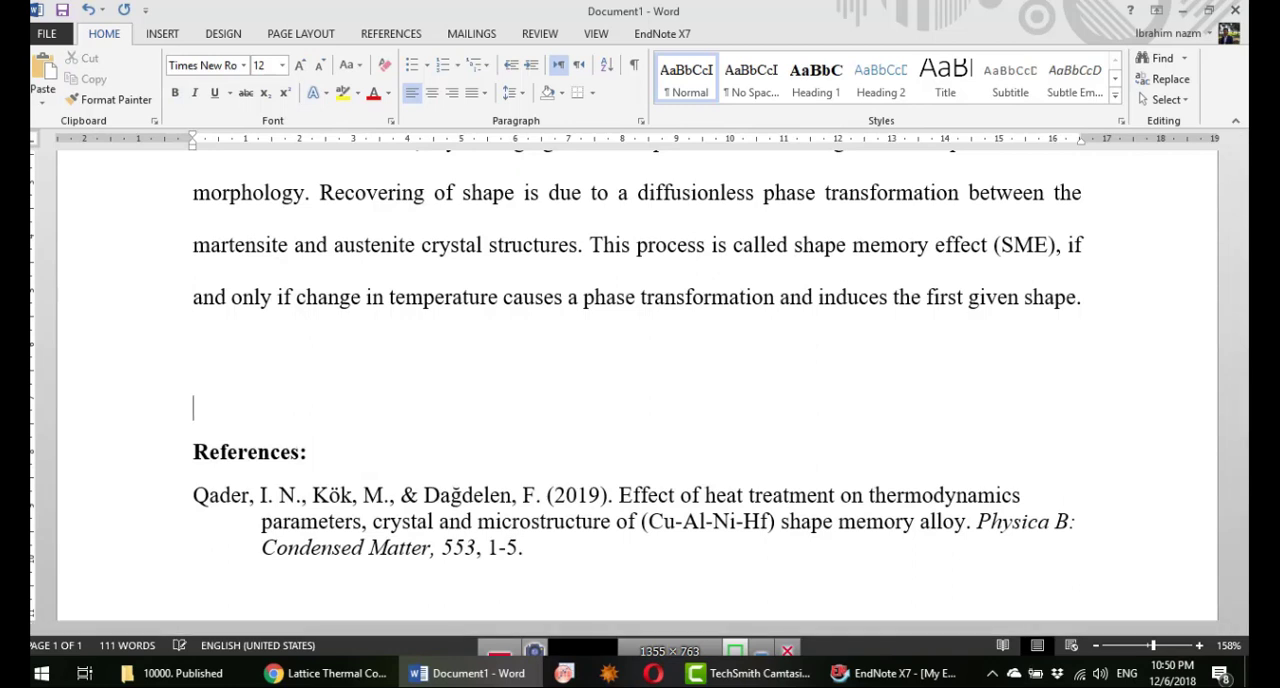
Step: Check the bibliography entry and set the document's citation style back to Numbered
scroll(335, 483, "down", 1)
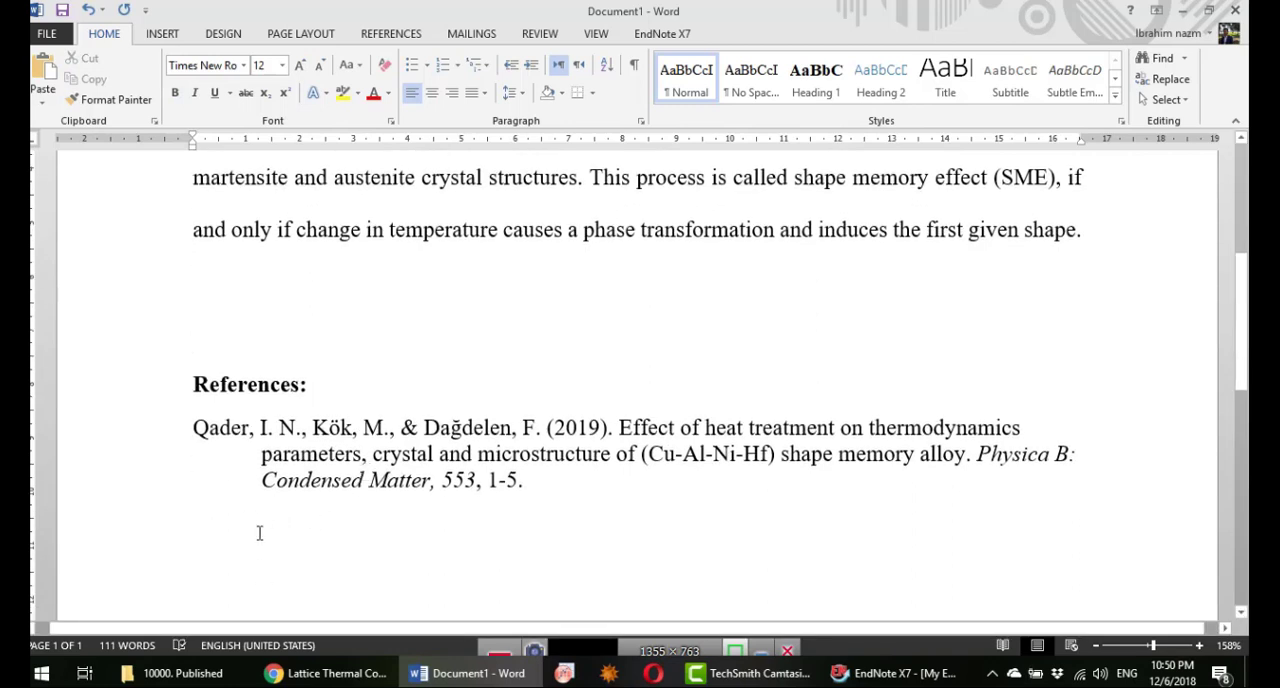
triple_click(534, 486)
scroll(483, 405, "up", 5)
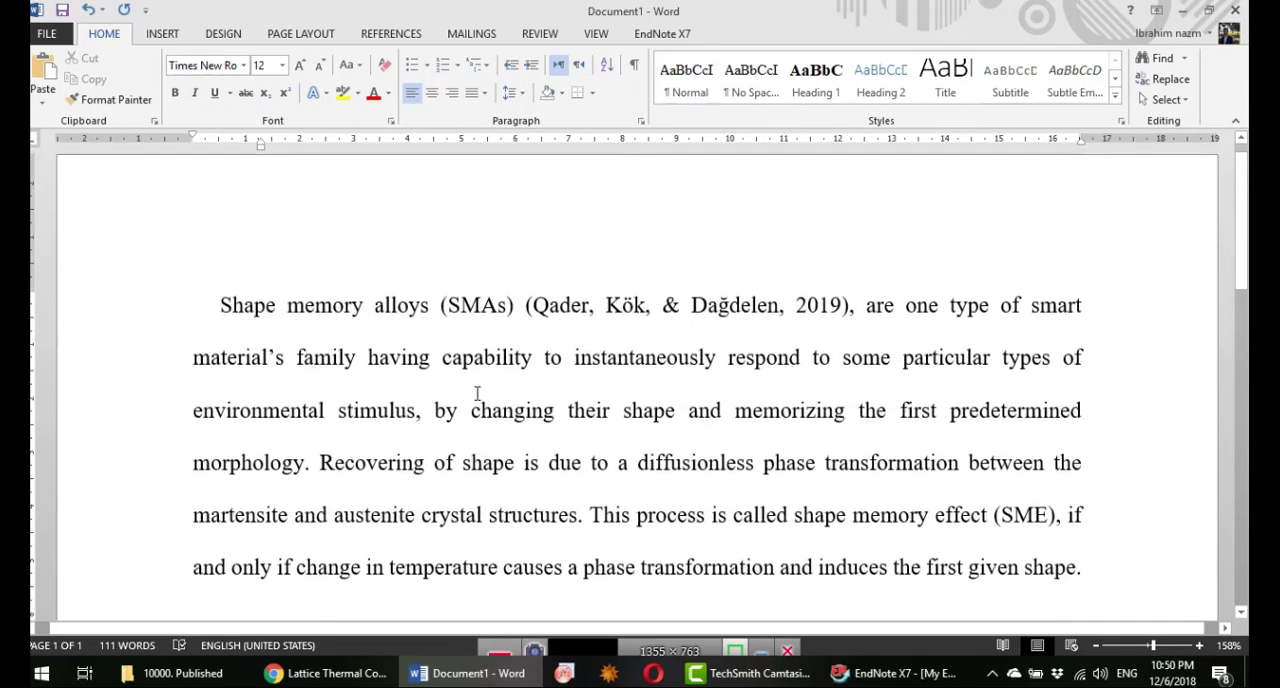
left_click(662, 33)
left_click(423, 58)
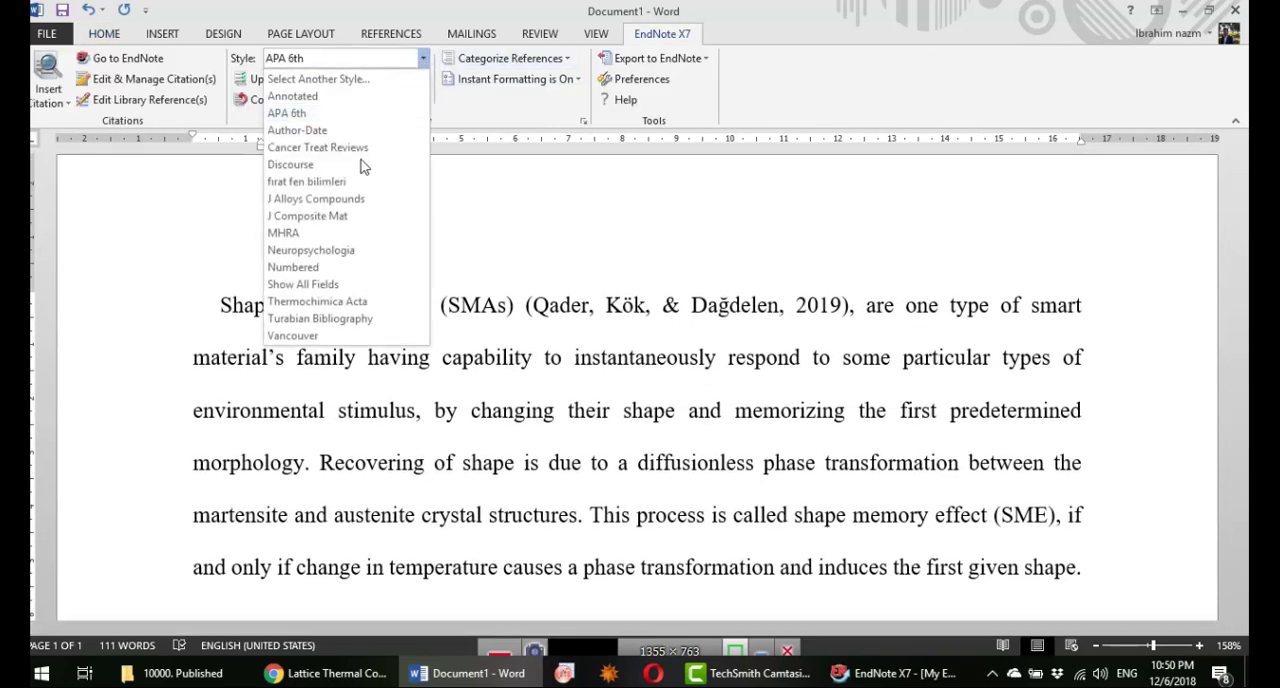
left_click(293, 267)
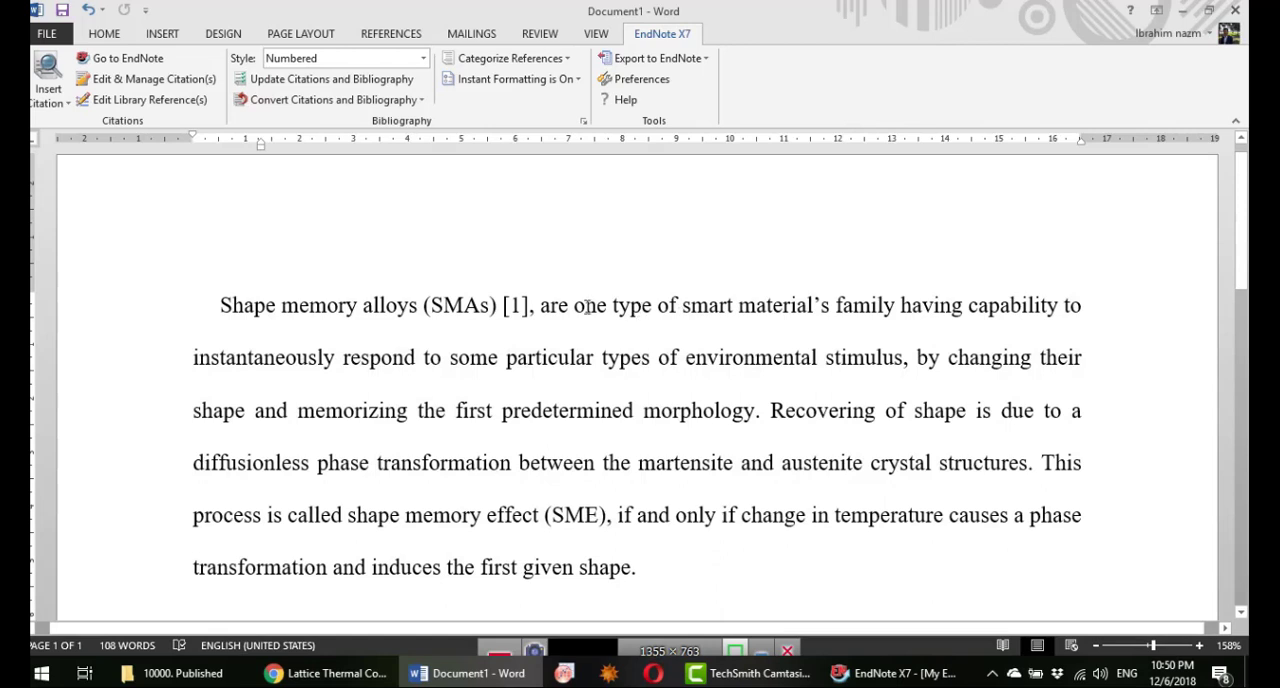
Step: Cite "The physics of rubber elasticity" from the EndNote library after "smart material's" in the Word document and check the reference list
left_click(832, 307)
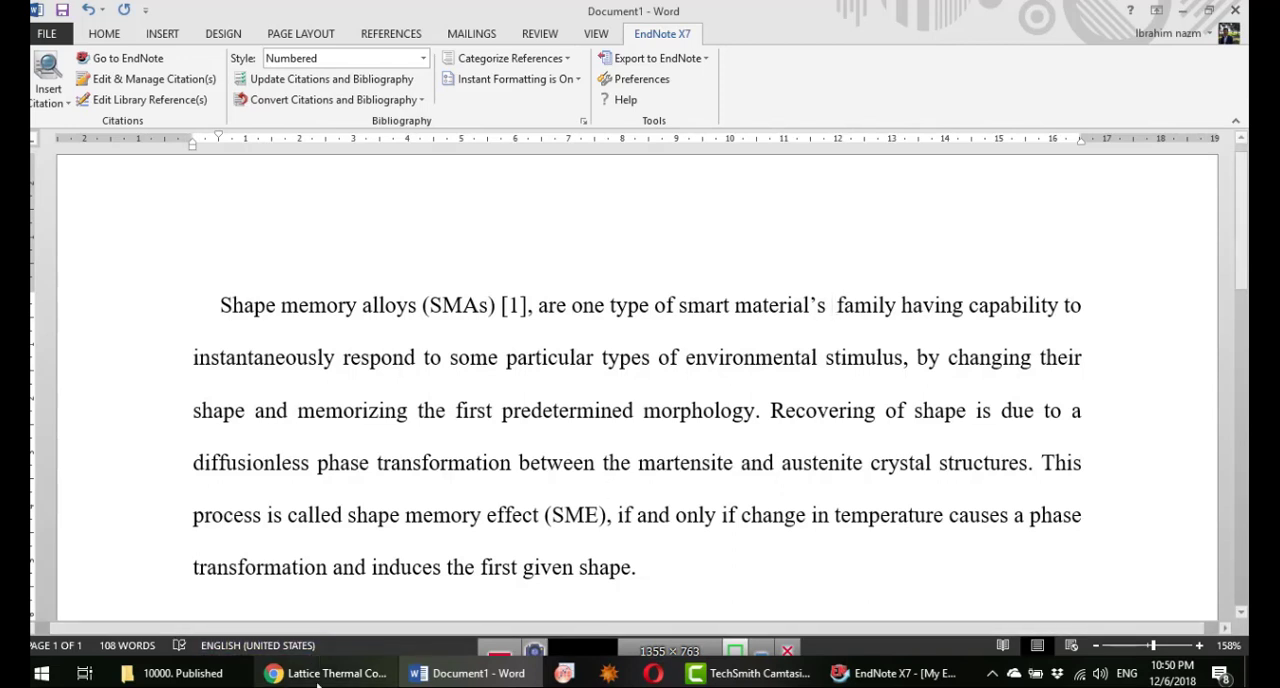
left_click(895, 673)
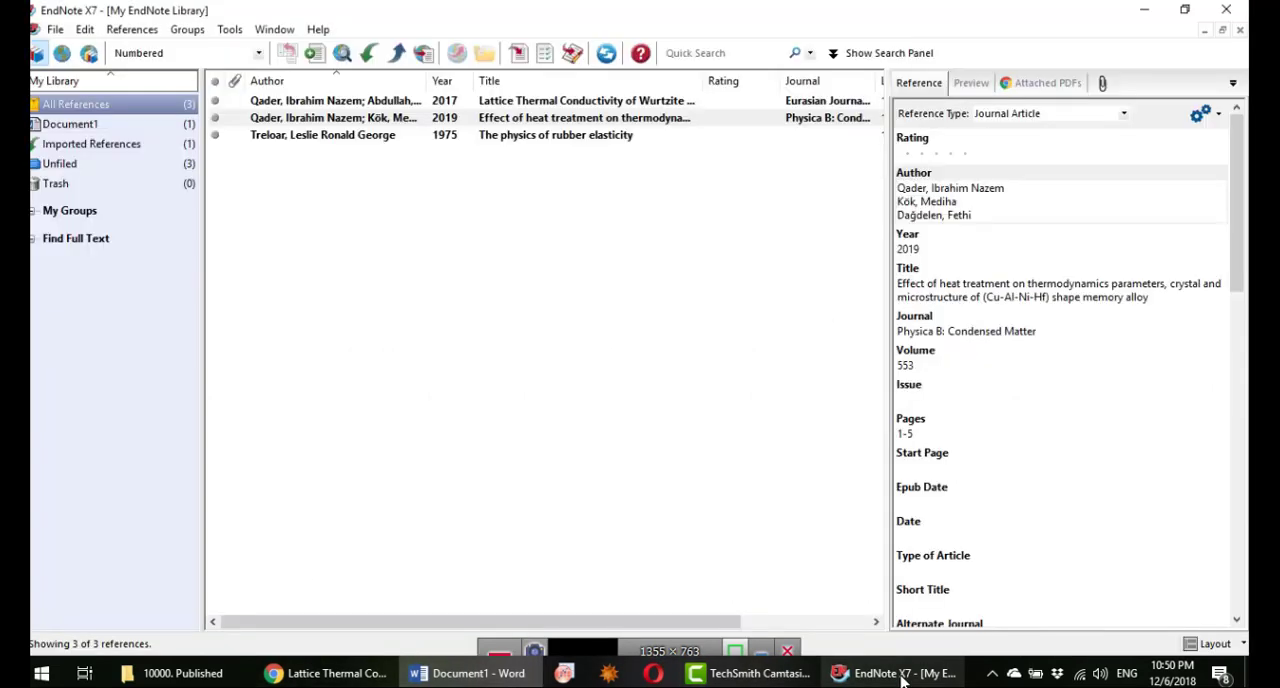
left_click(532, 140)
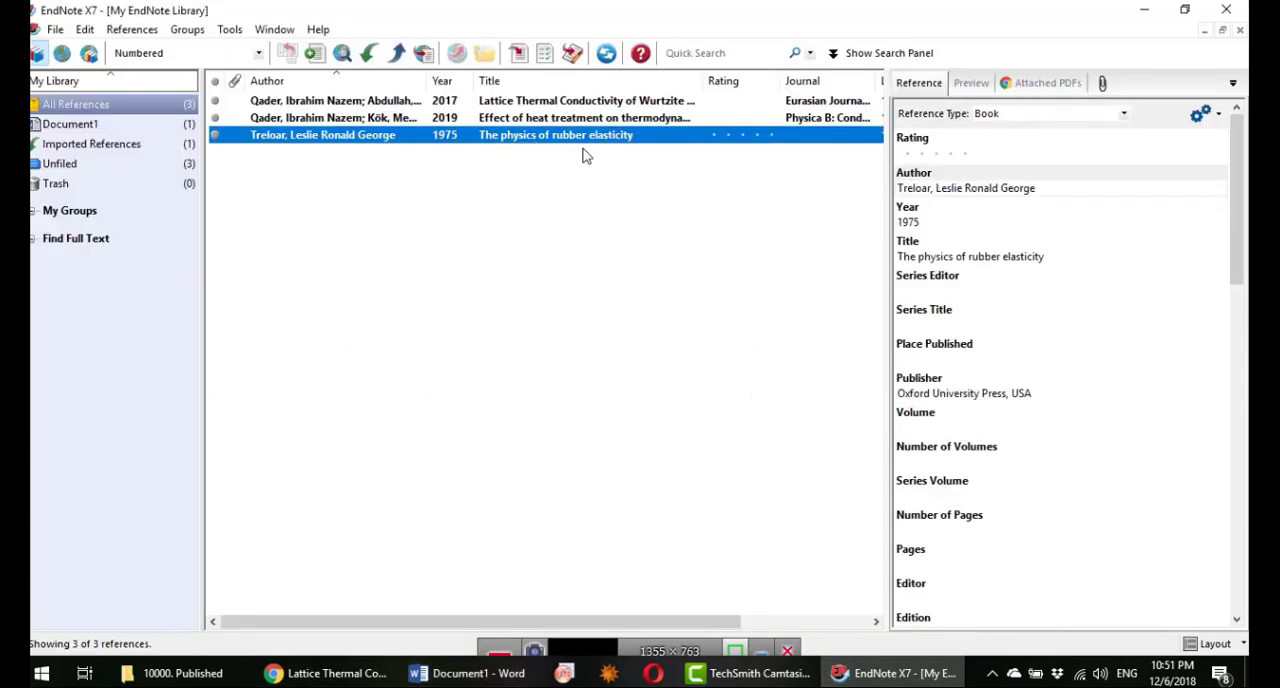
left_click(478, 673)
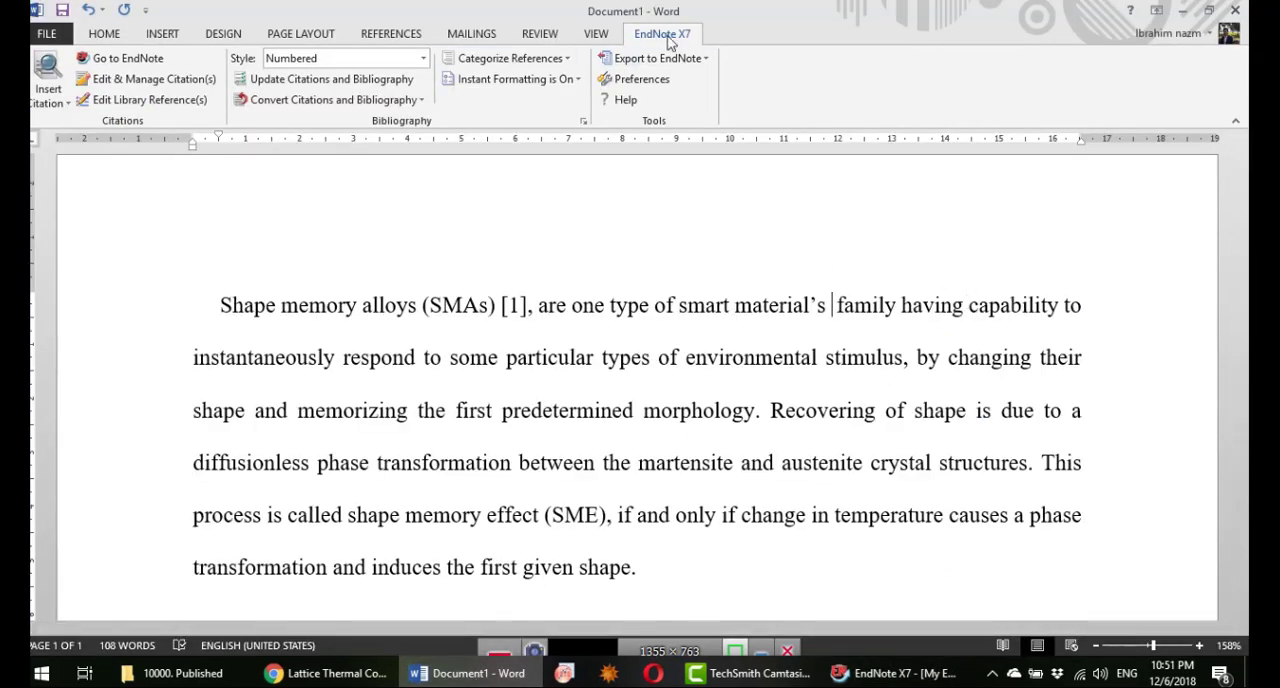
left_click(57, 104)
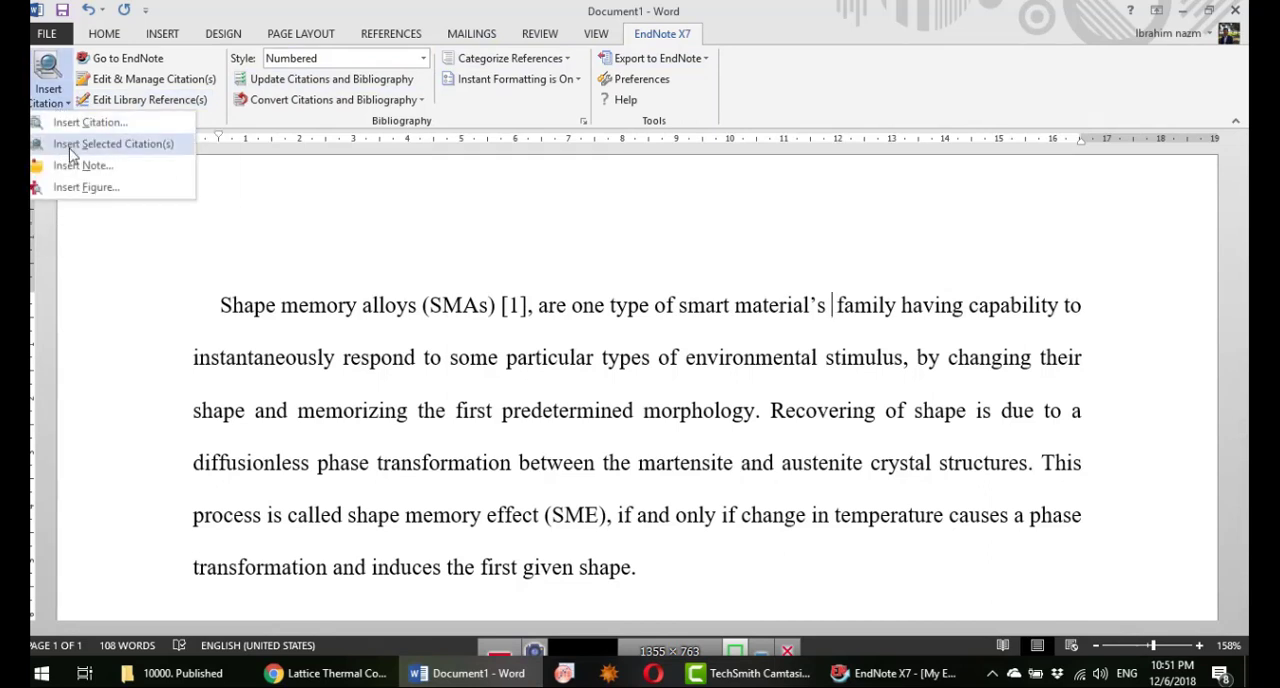
left_click(100, 144)
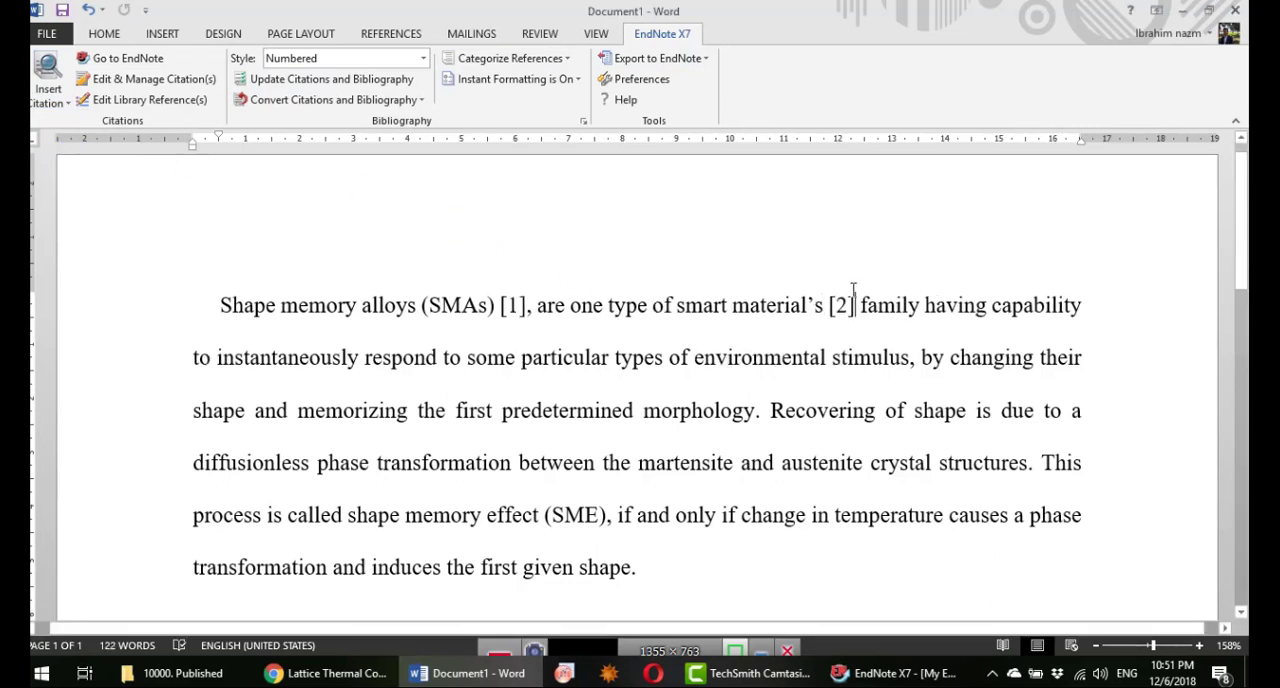
scroll(856, 327, "down", 3)
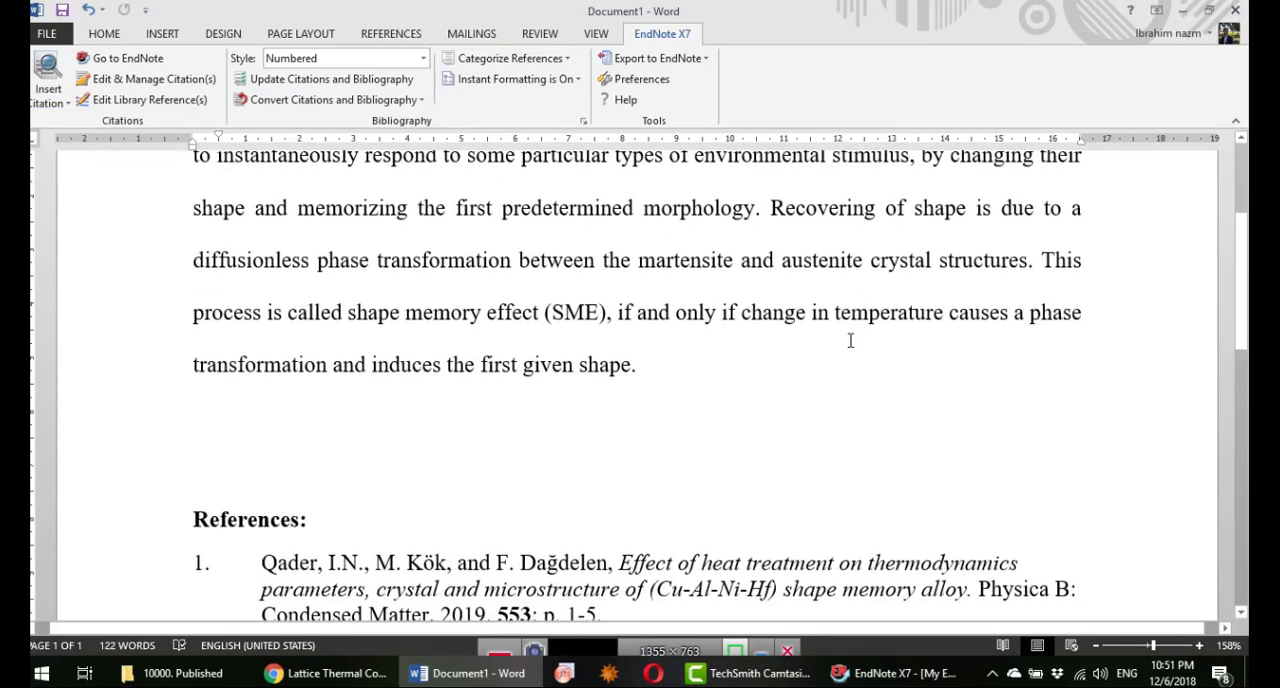
scroll(849, 337, "down", 2)
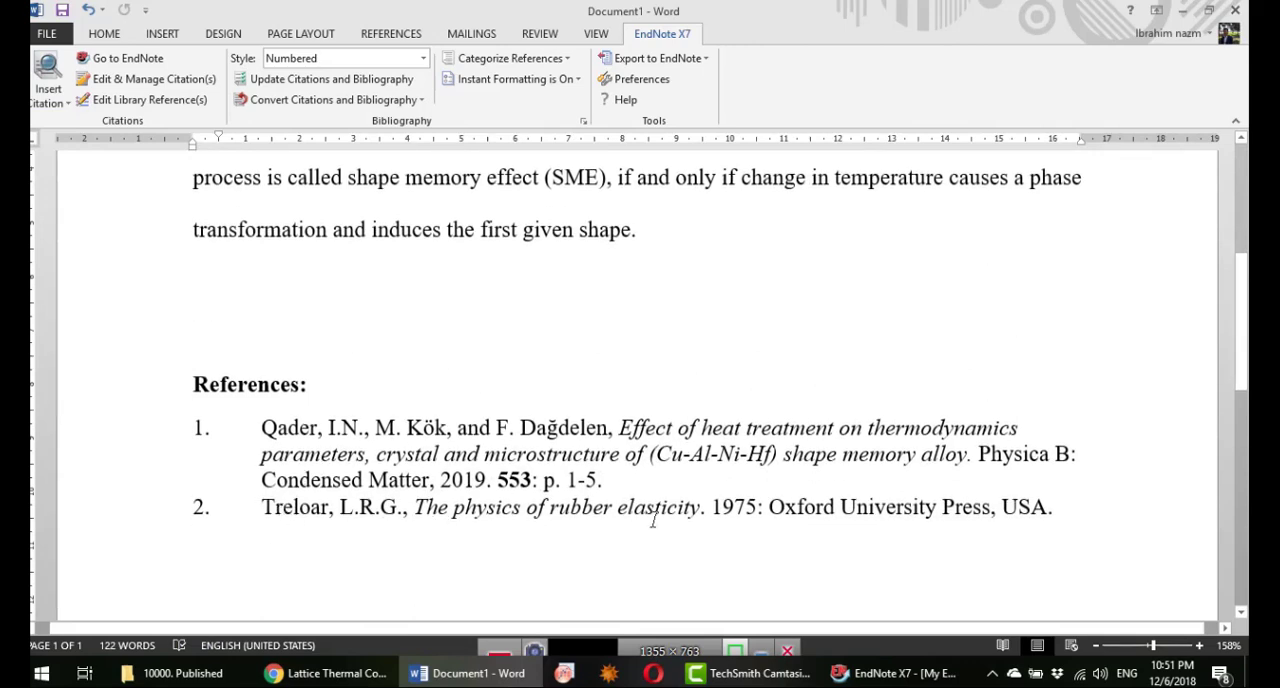
Step: Cite the 2017 "Lattice Thermal Conductivity of Wurtzite" article after the opening word "Shape" and check the reference list's new order
scroll(820, 470, "up", 5)
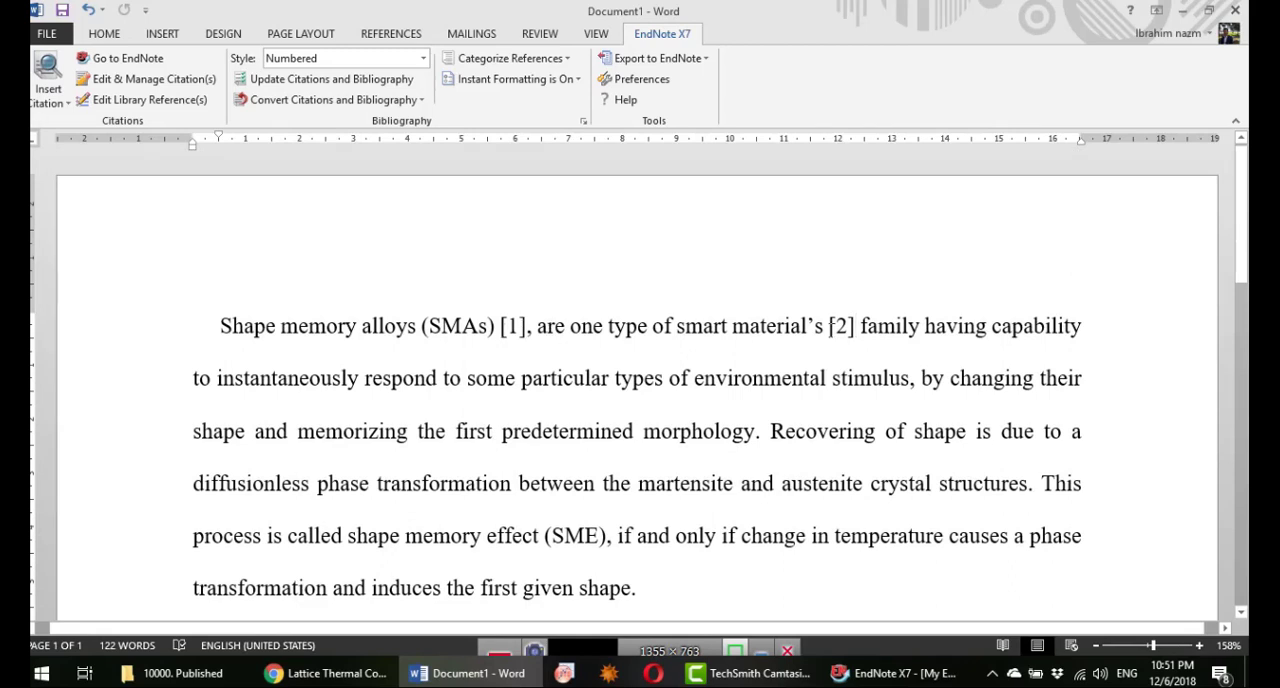
left_click(278, 326)
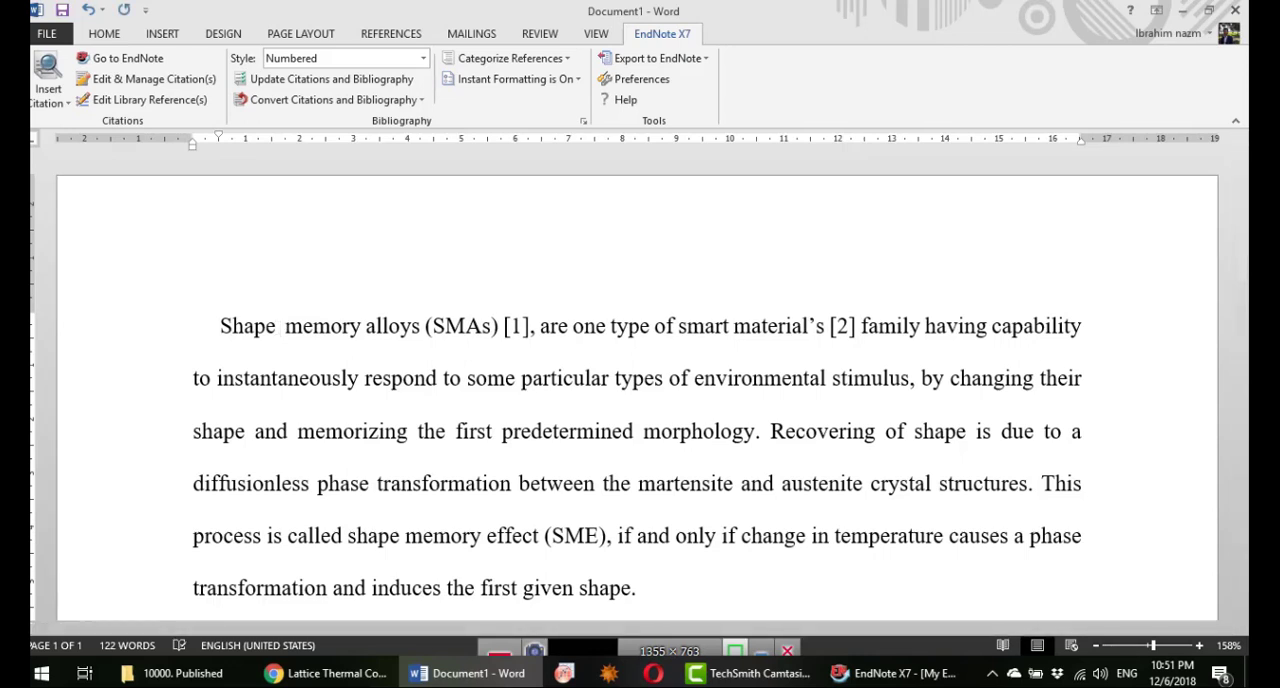
left_click(895, 673)
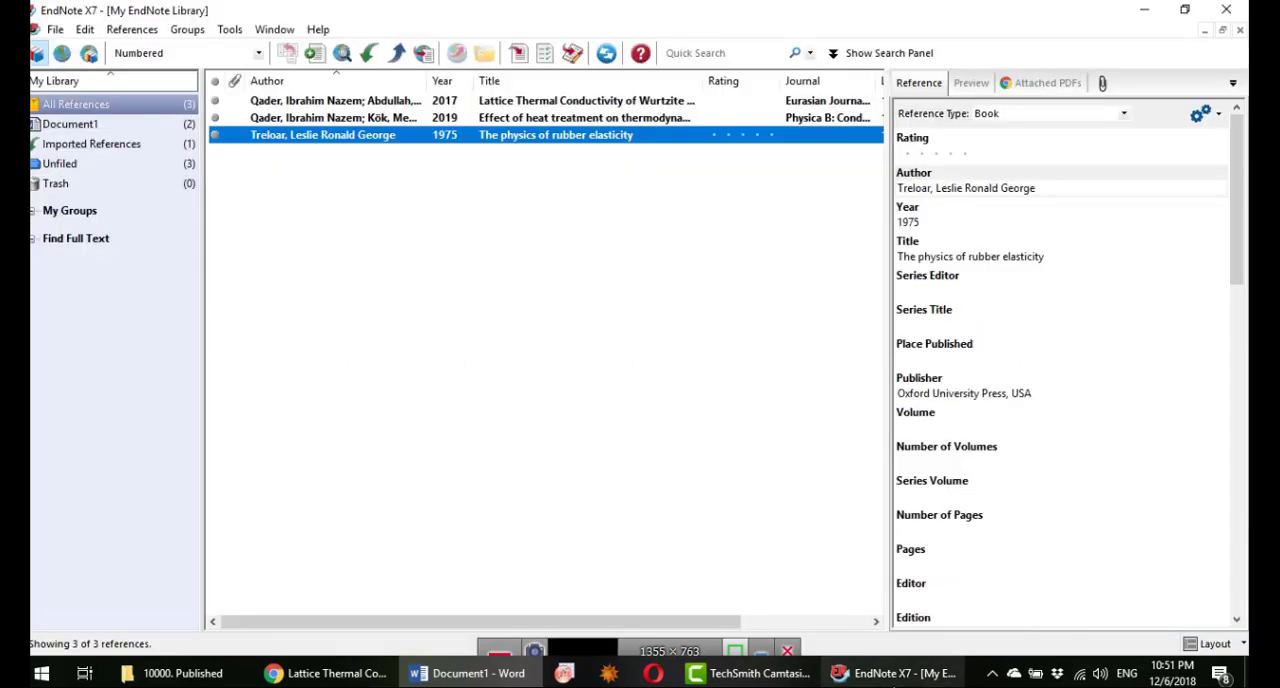
left_click(516, 104)
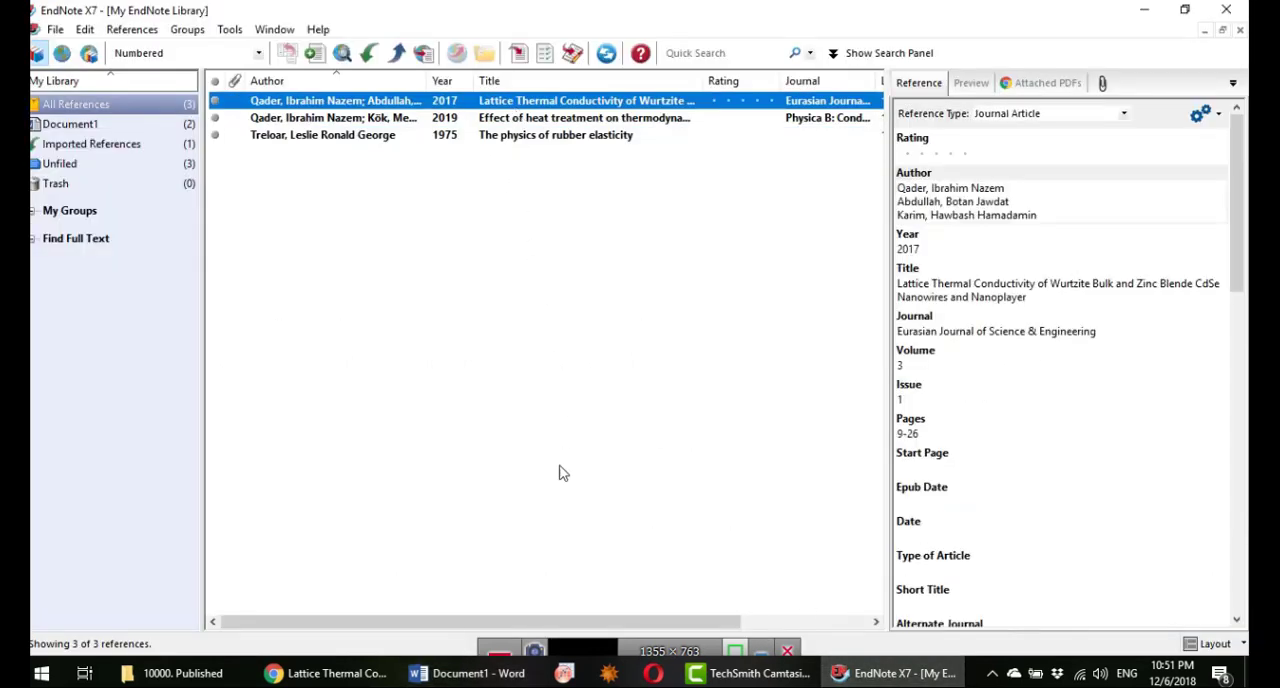
left_click(466, 672)
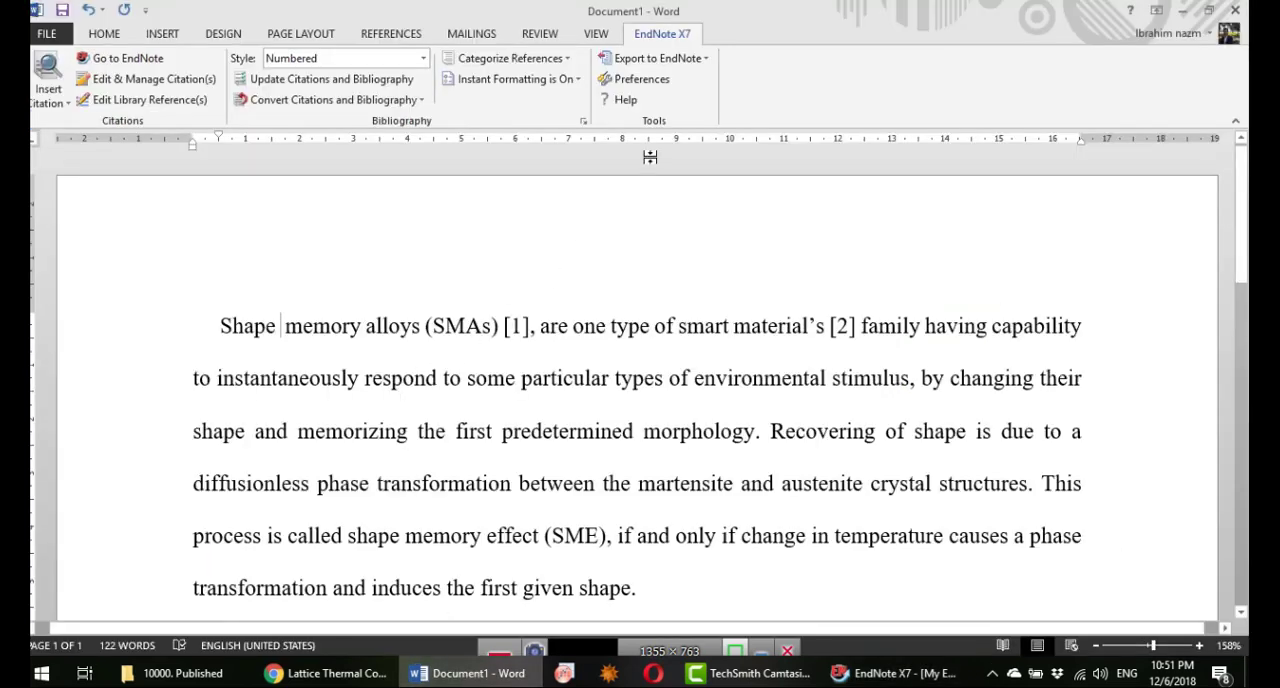
left_click(50, 102)
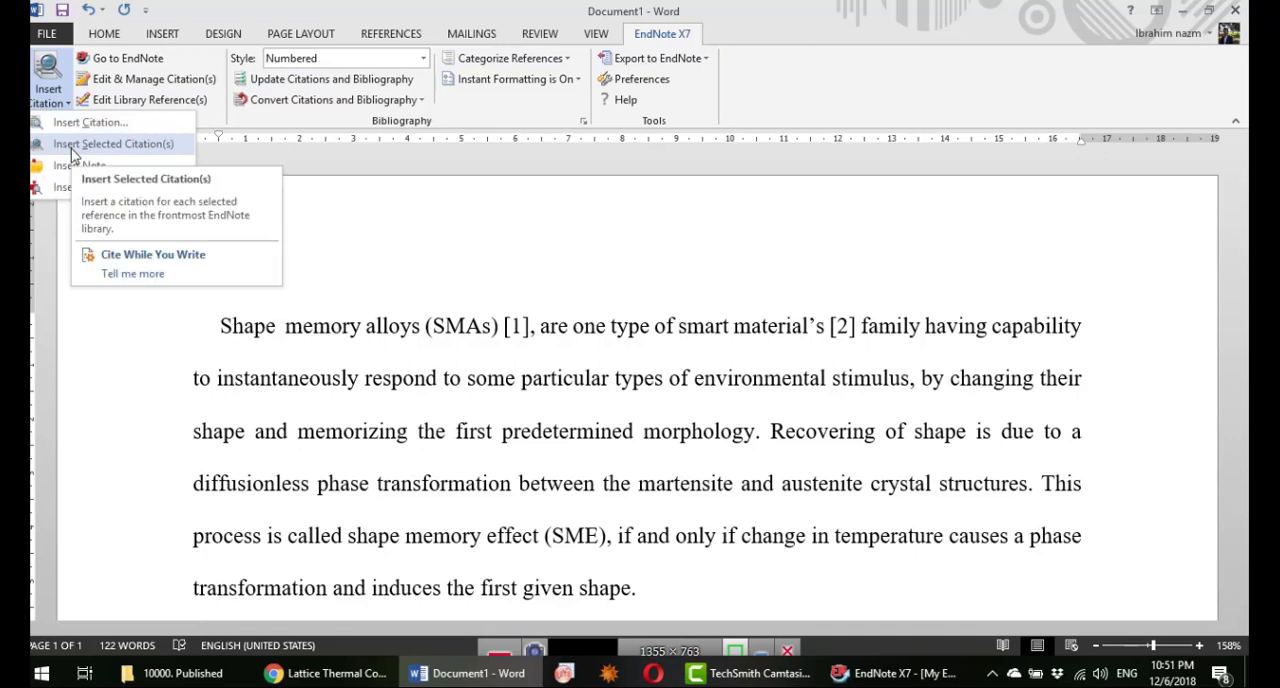
left_click(110, 144)
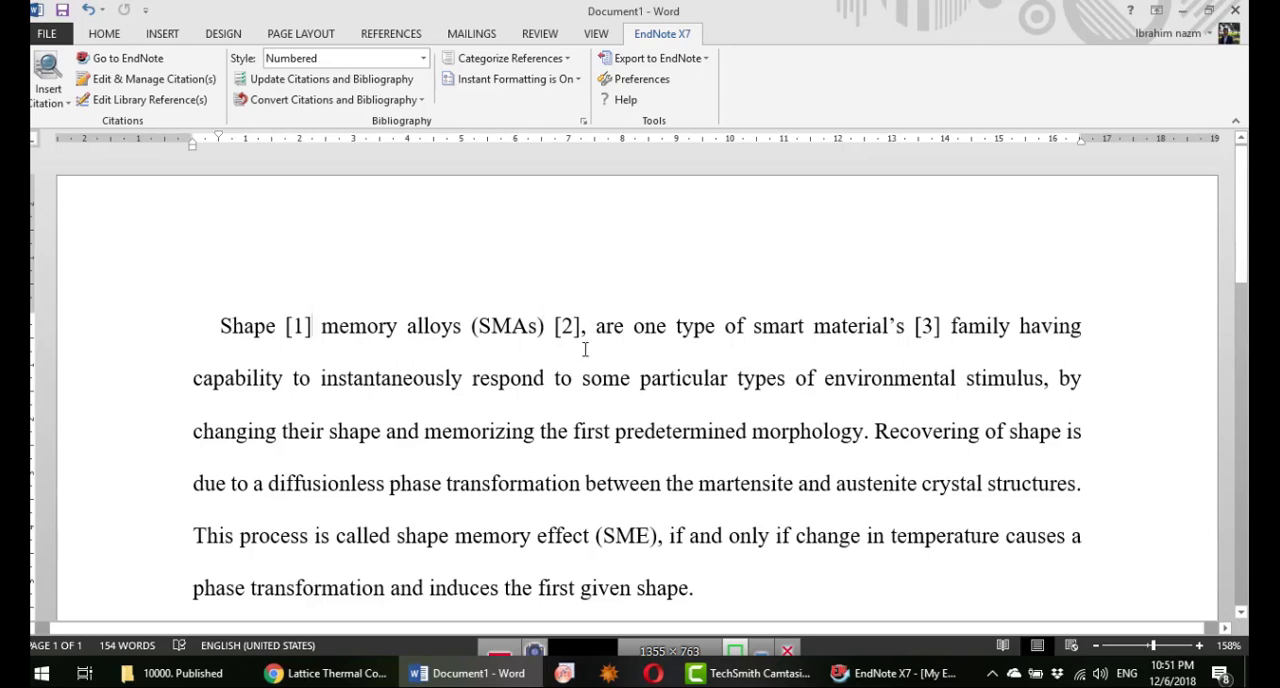
scroll(588, 378, "down", 8)
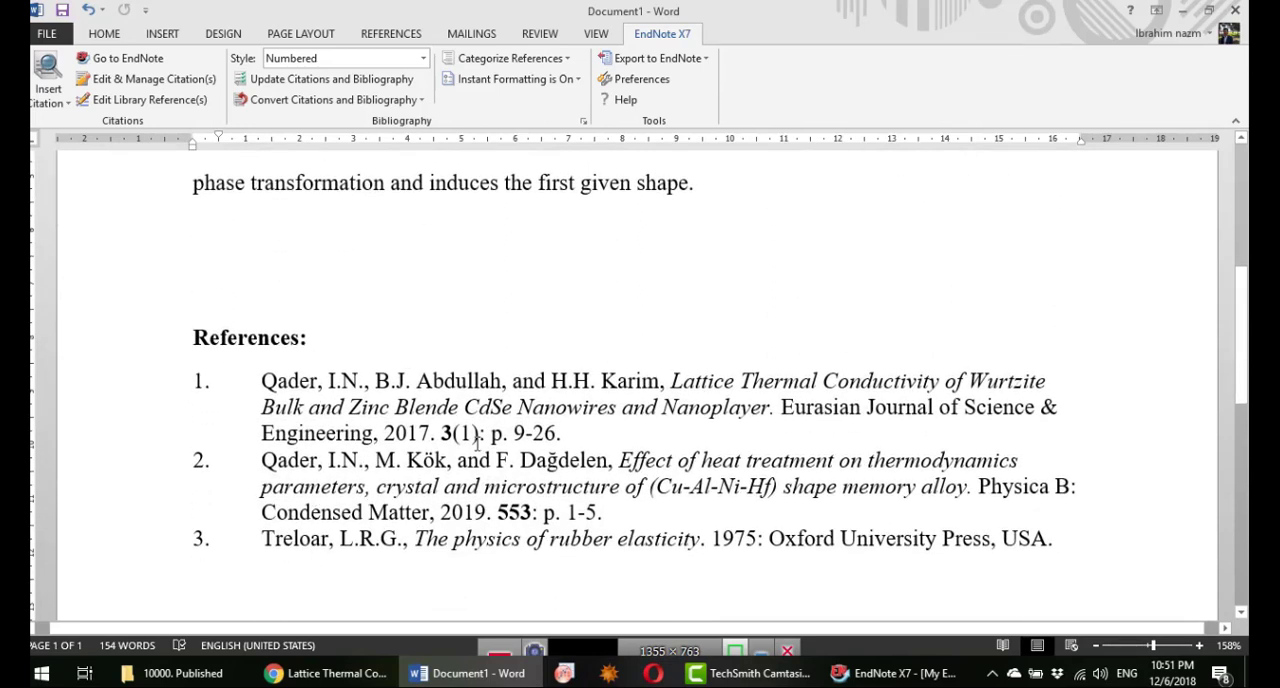
Step: Cite the same 2017 lattice thermal conductivity article again after "respond to some" in the paragraph's second line
scroll(477, 445, "up", 8)
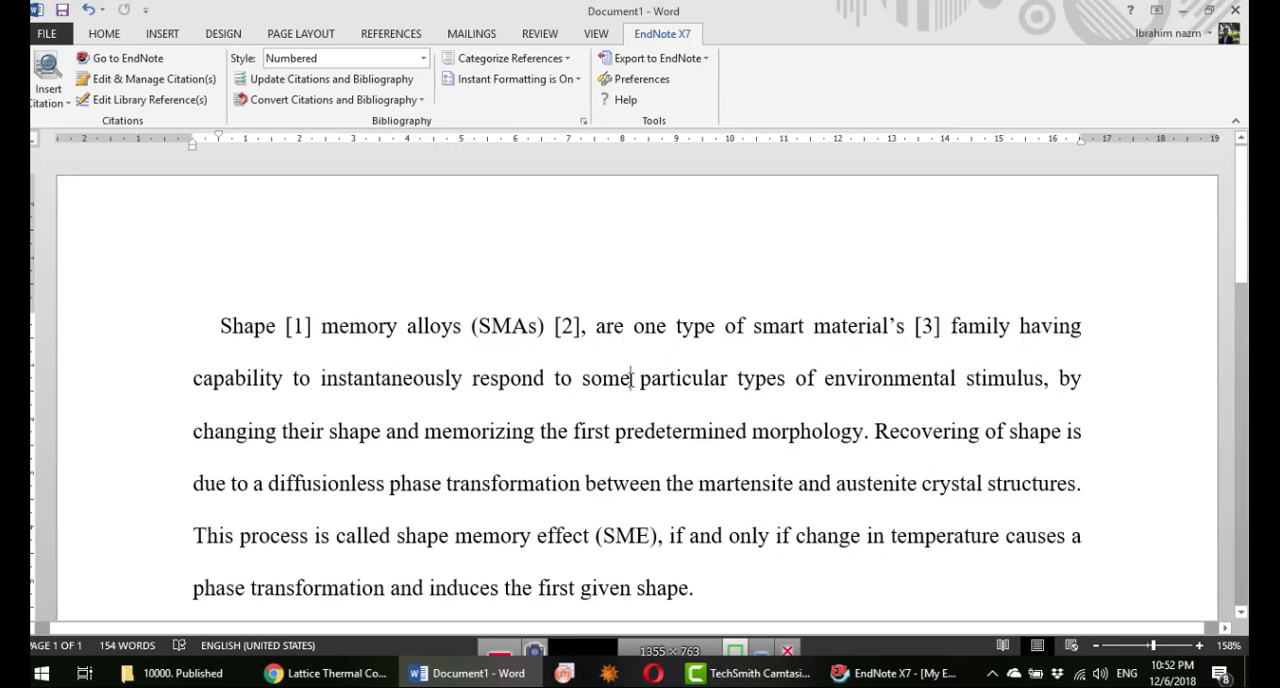
left_click(892, 674)
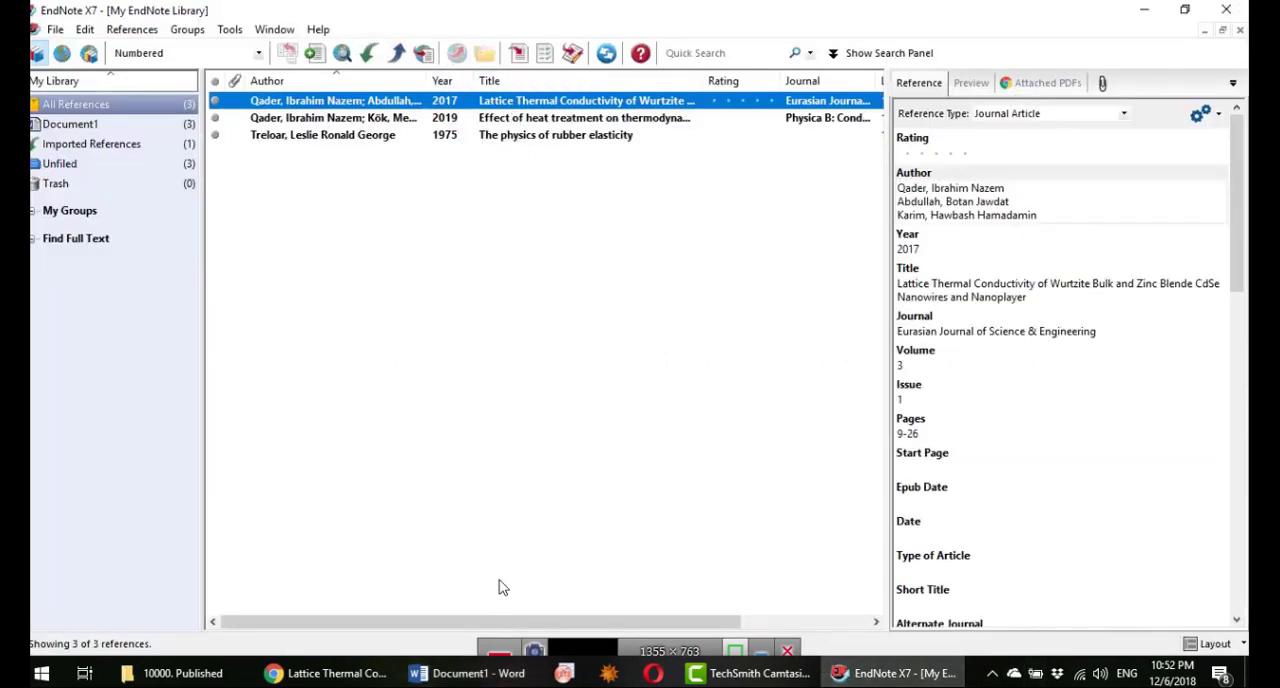
left_click(468, 673)
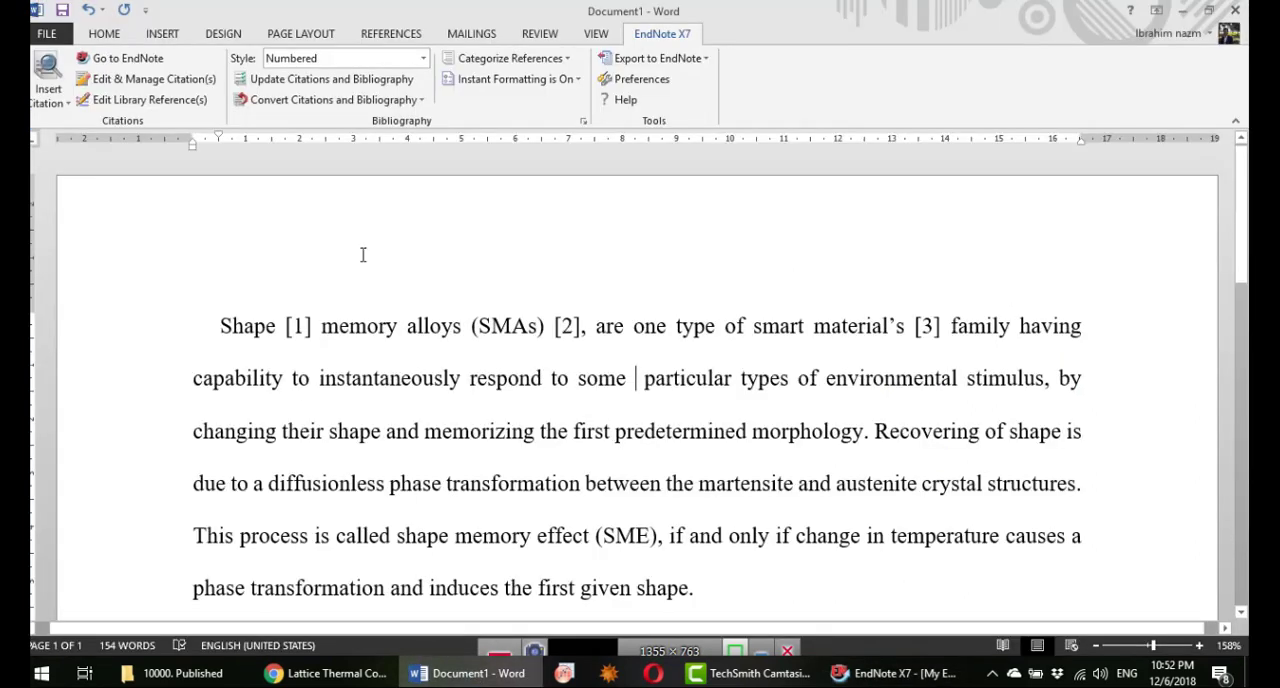
left_click(55, 104)
left_click(80, 138)
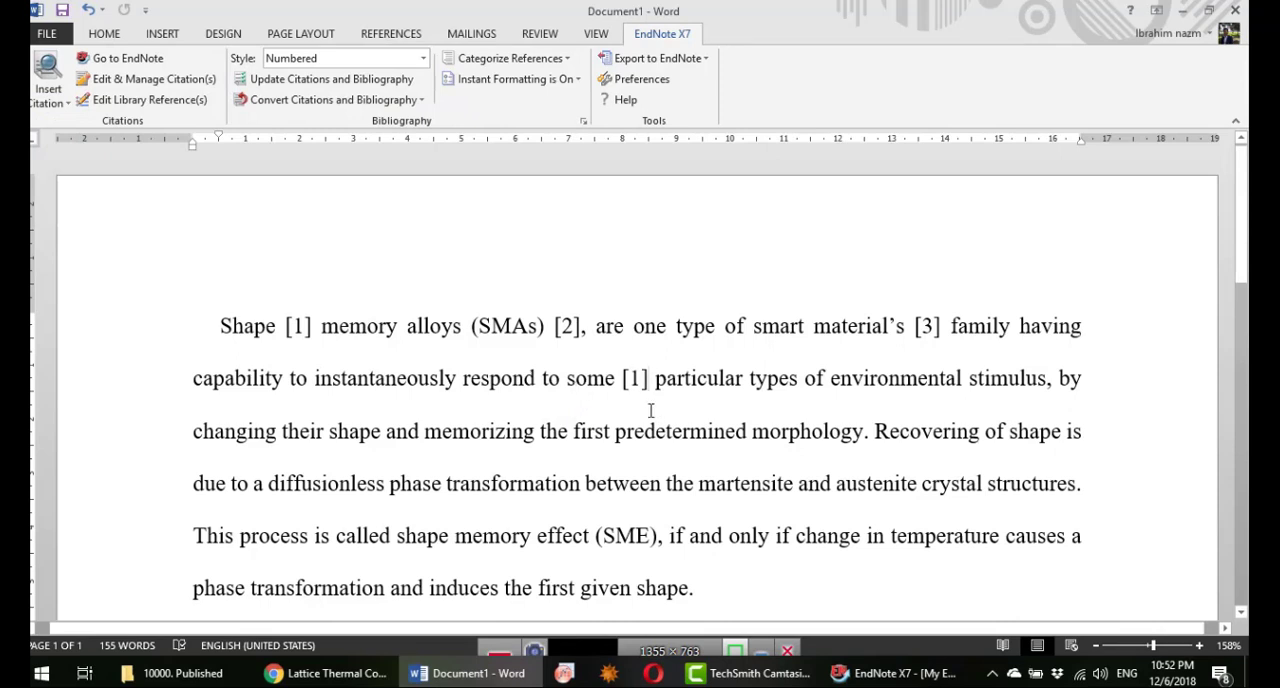
Step: Add the 2019 "Effect of heat treatment on thermodynamics parameters" article from EndNote to the citation after "respond to some"
left_click(888, 673)
left_click(527, 118)
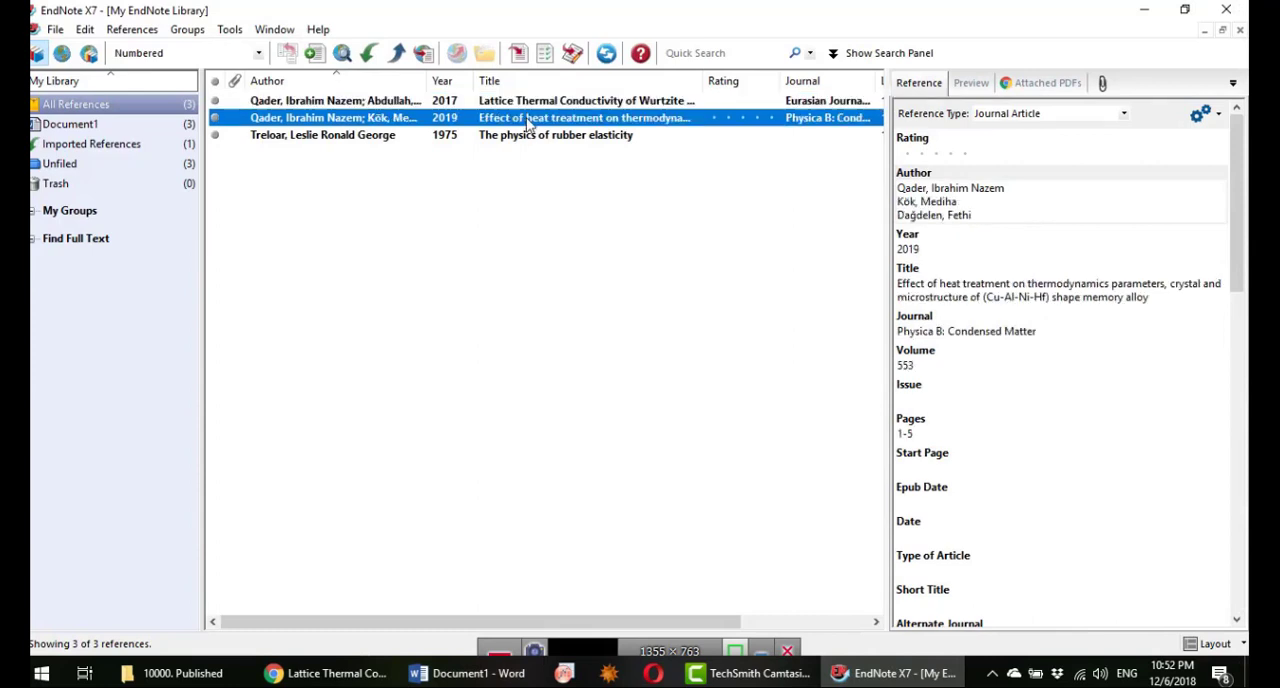
left_click(478, 673)
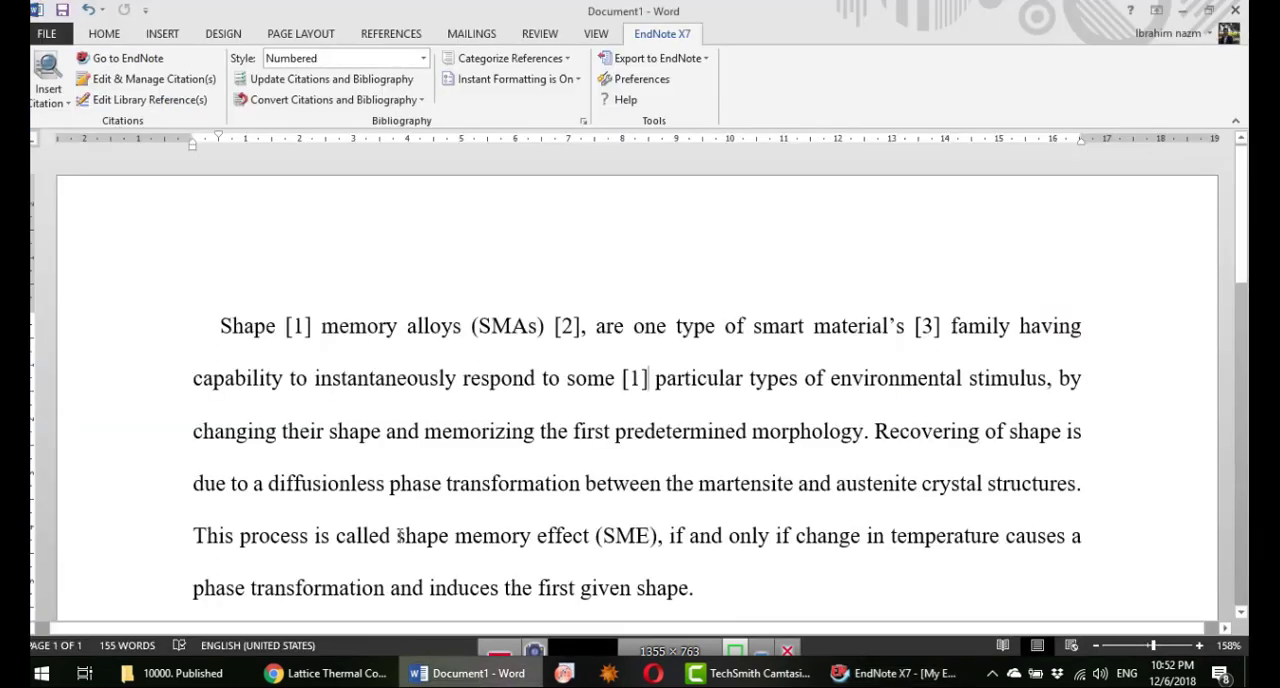
left_click(56, 104)
left_click(77, 145)
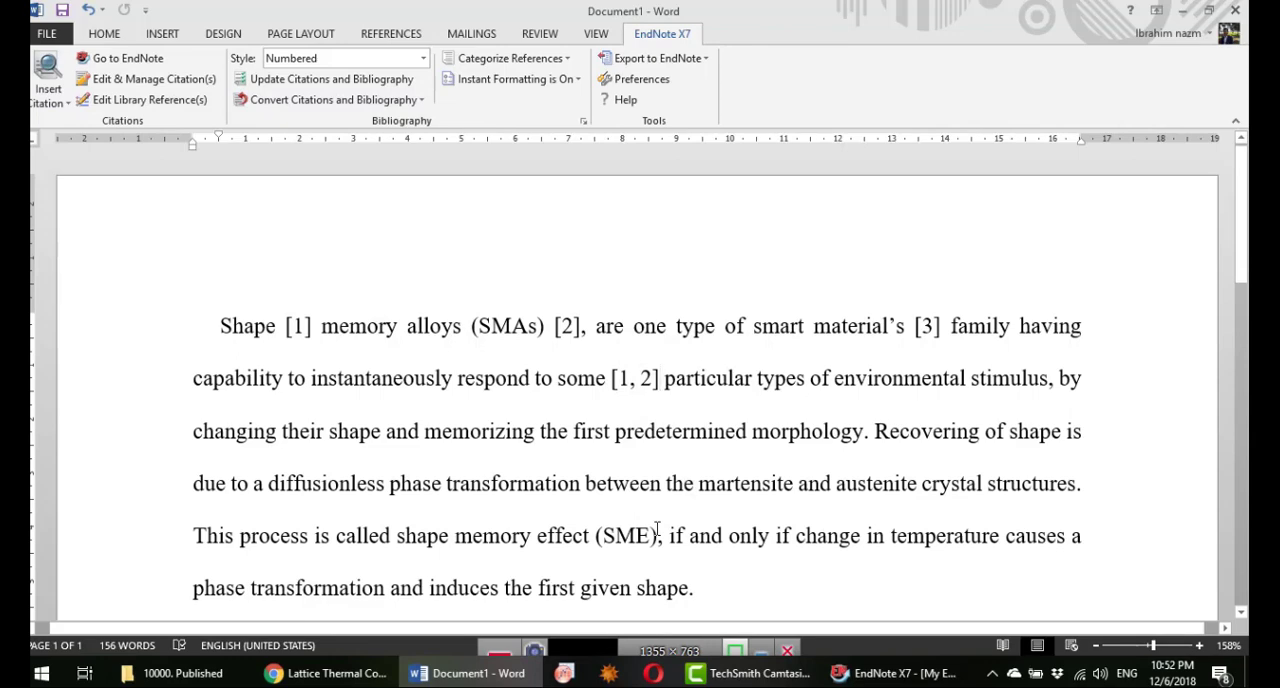
Step: Add "The physics of rubber elasticity" to the grouped citation after "respond to some" and check the reference list
left_click(884, 680)
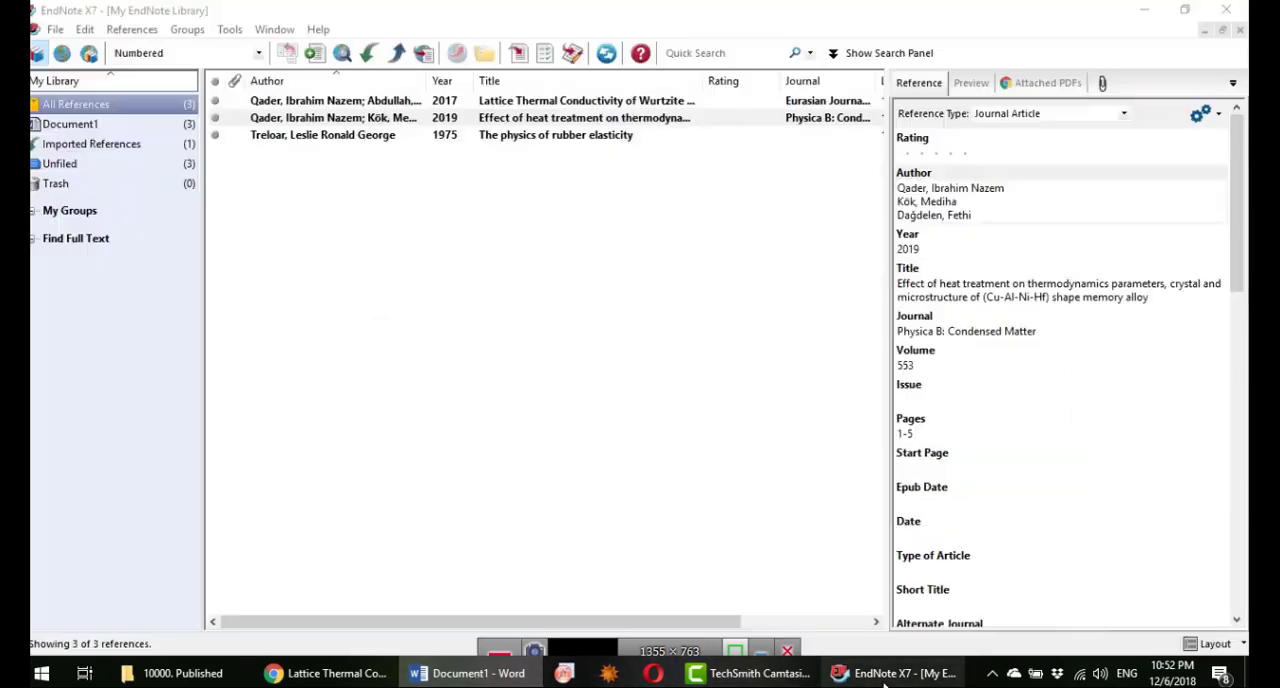
left_click(524, 138)
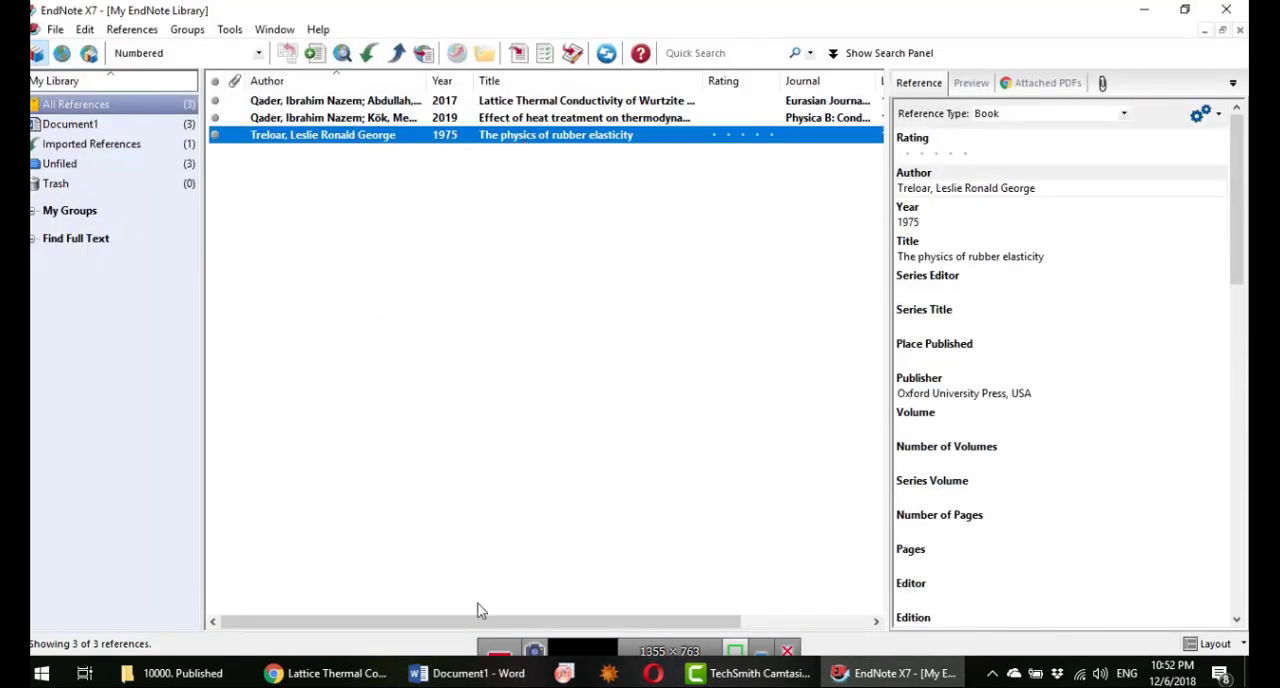
left_click(468, 673)
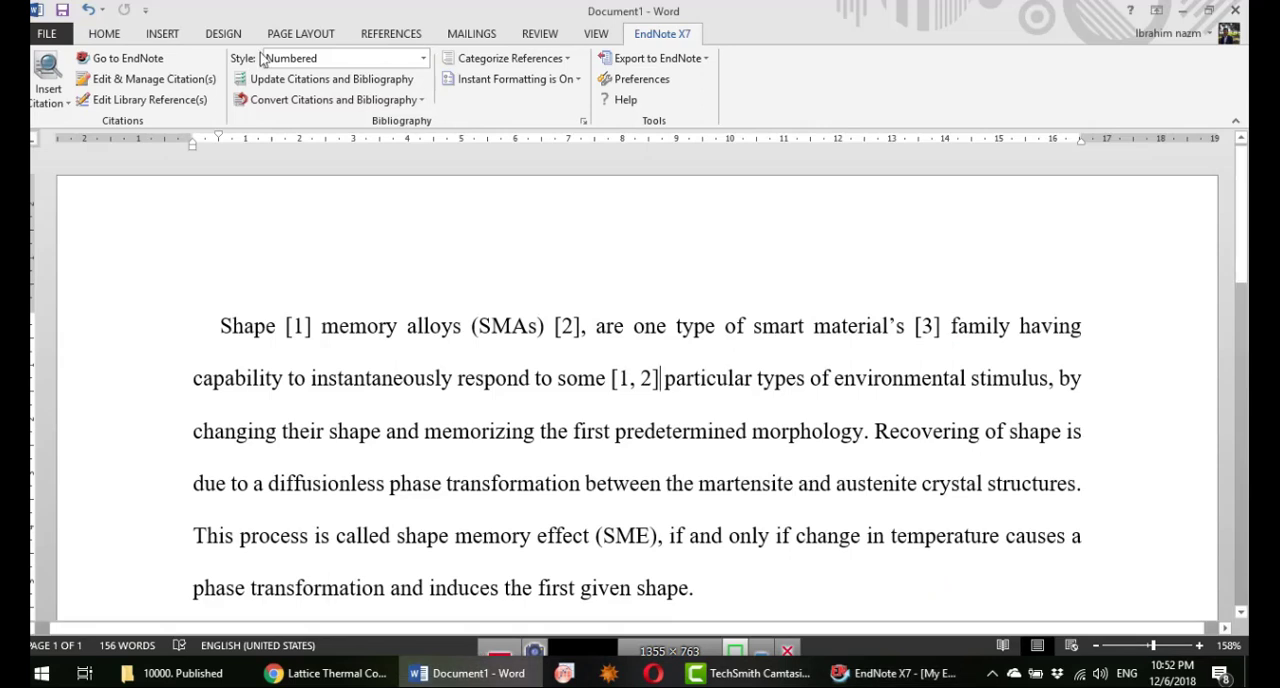
left_click(43, 105)
left_click(75, 140)
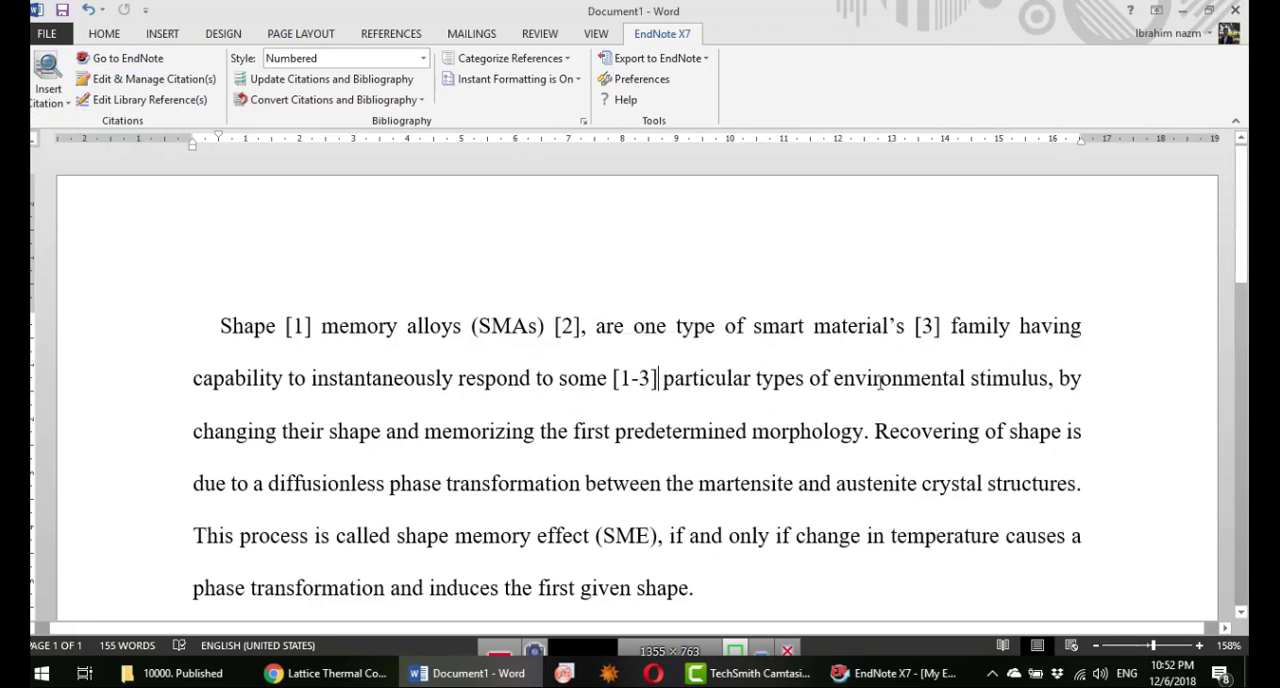
scroll(468, 395, "down", 5)
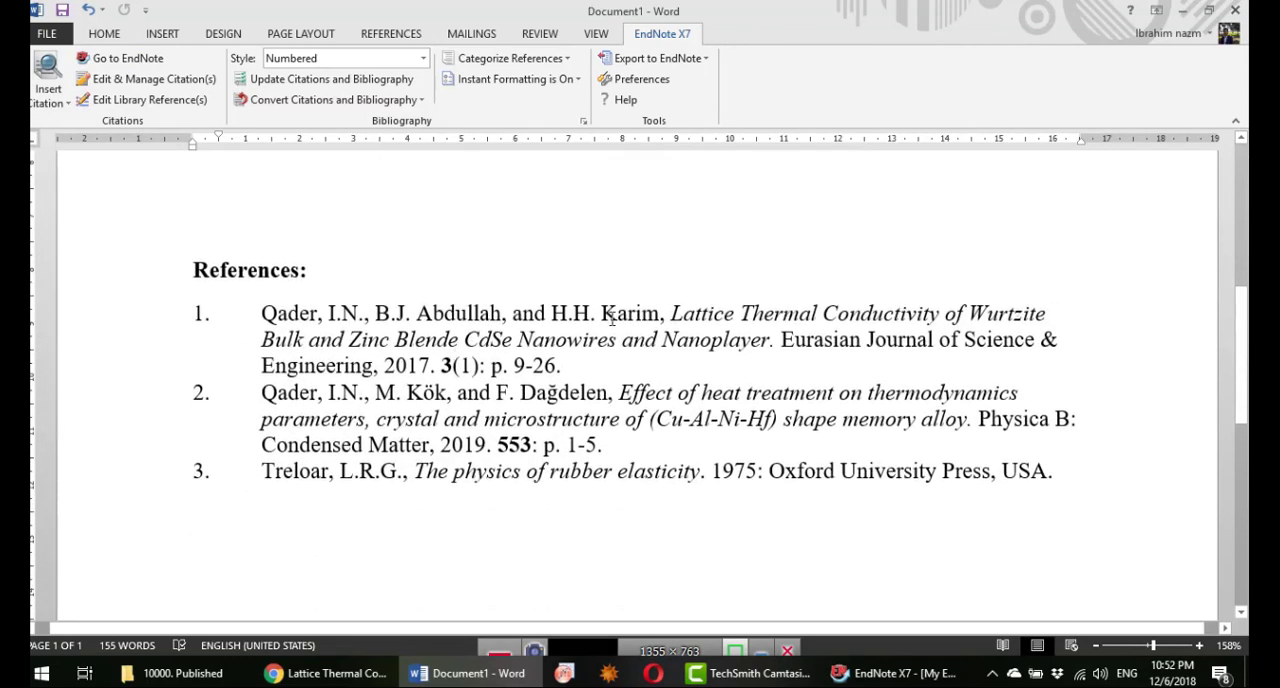
scroll(722, 380, "up", 5)
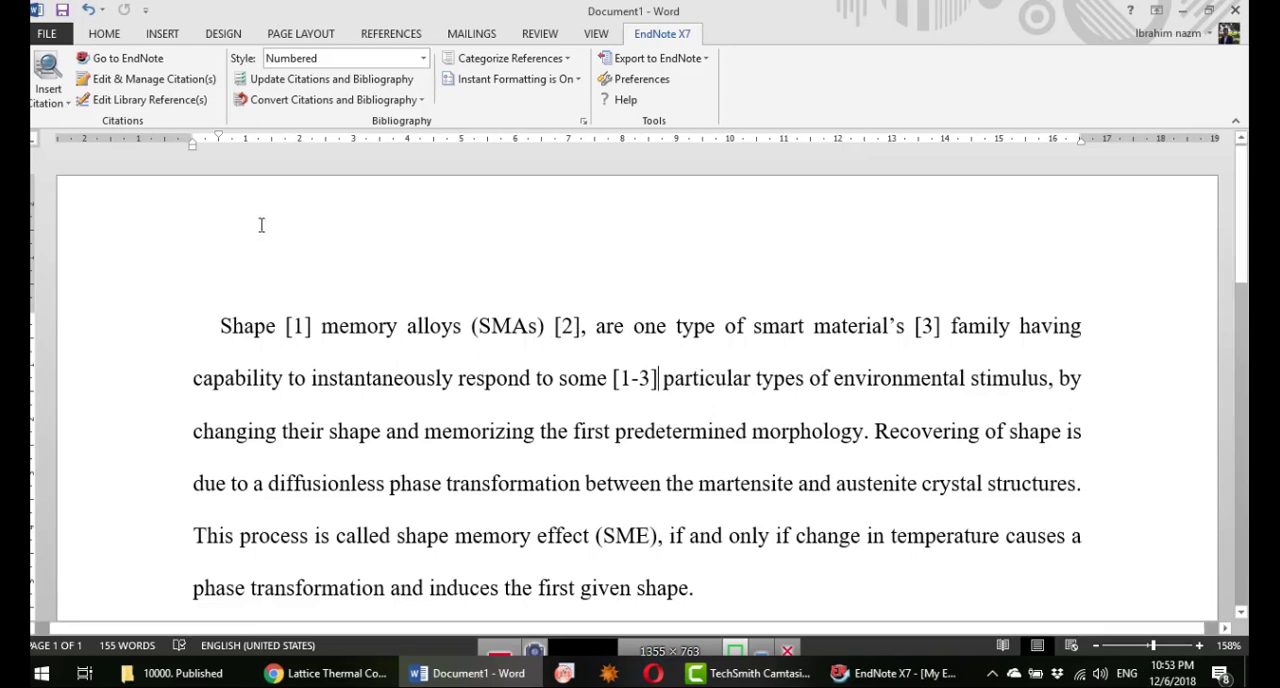
left_click(424, 60)
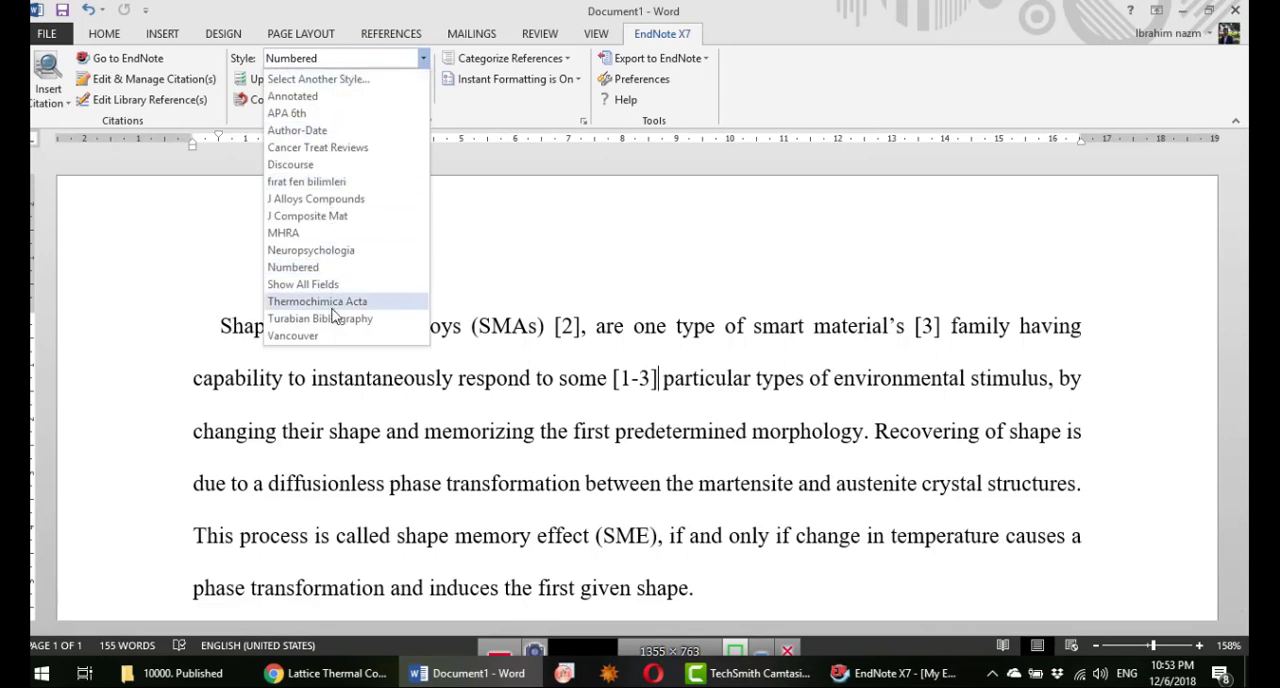
left_click(711, 330)
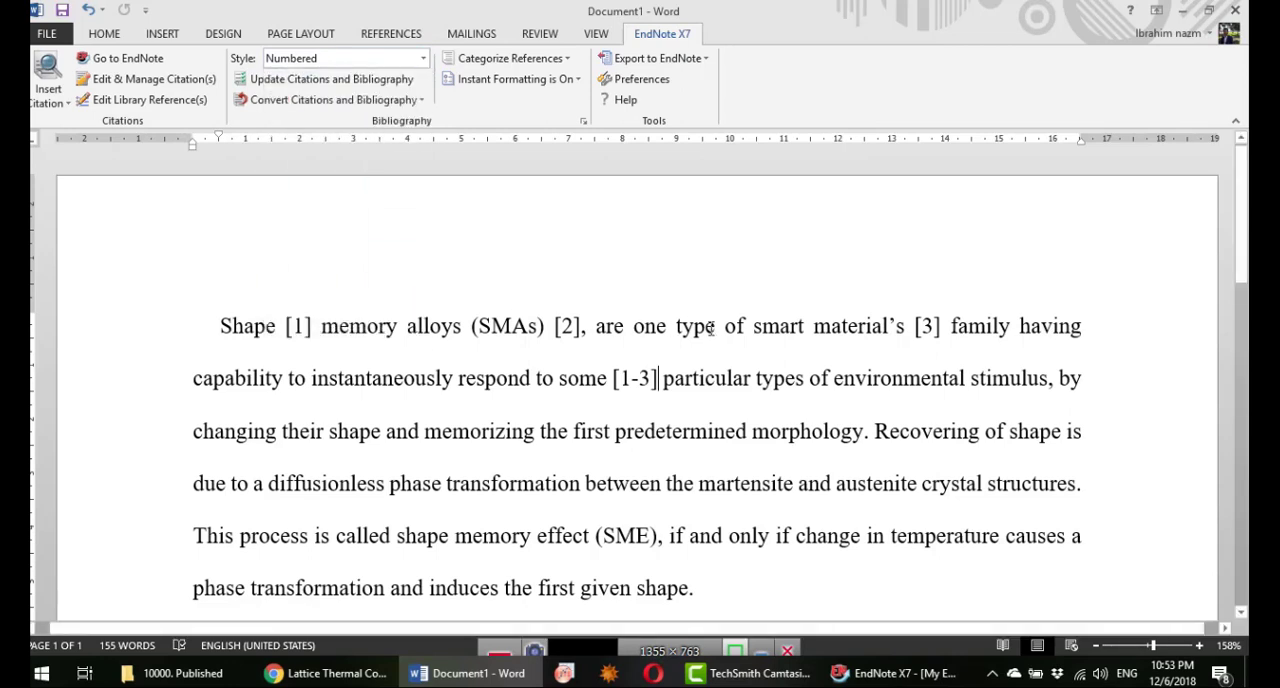